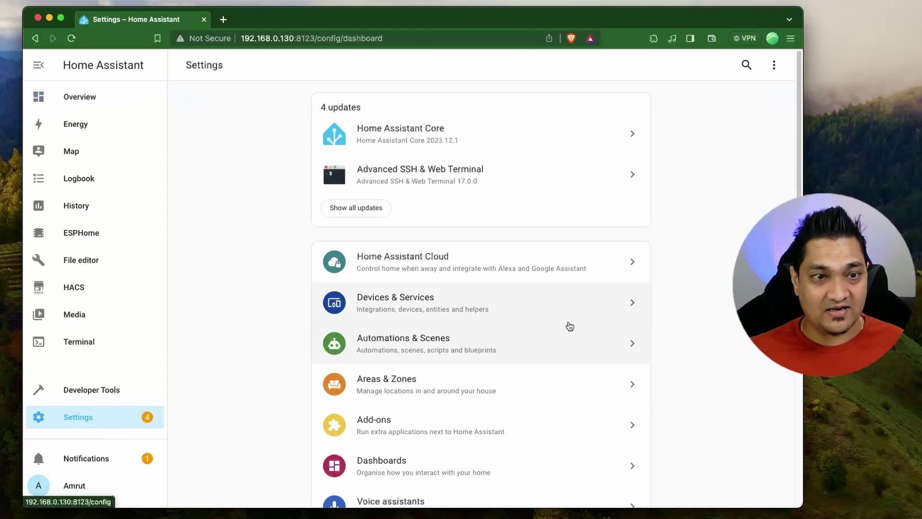
Step: Search the Add-on Store for 'samb' and open the Samba share add-on page
{"action": "scroll", "coordinate": [552, 350], "scroll_direction": "down", "scroll_amount": 2}
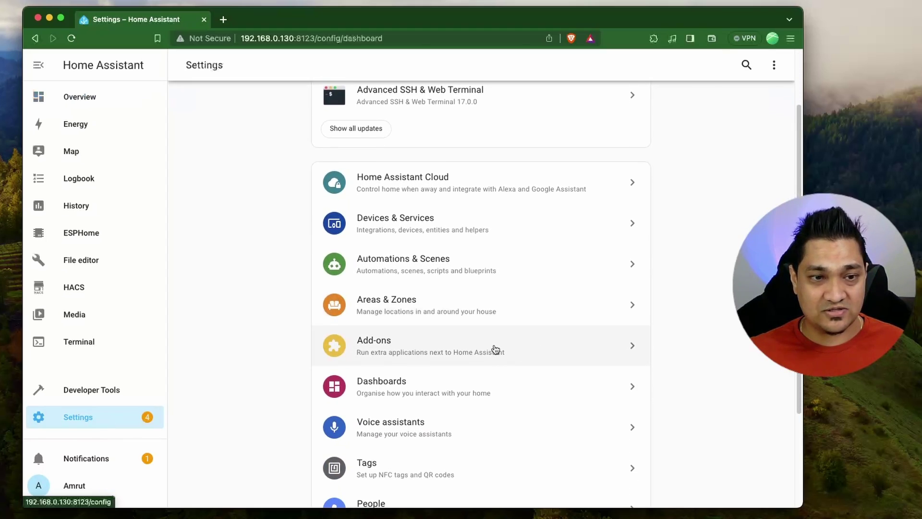
{"action": "left_click", "coordinate": [492, 349]}
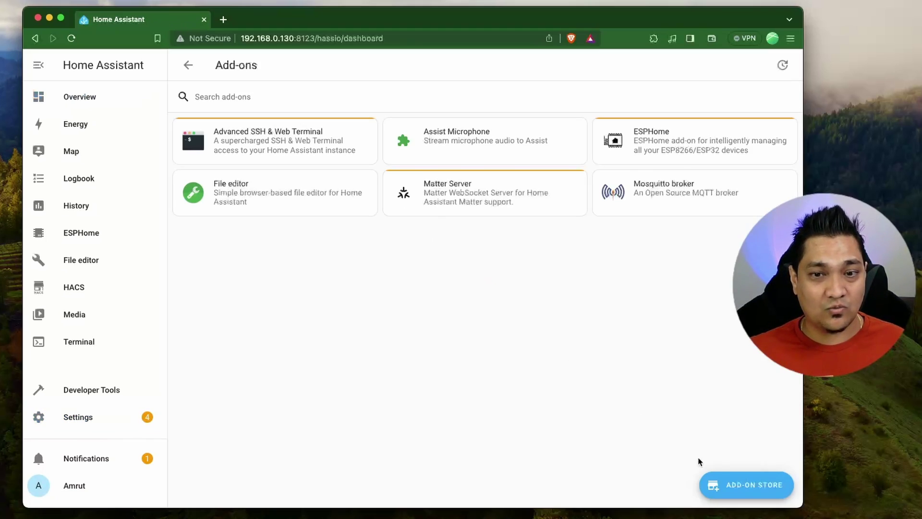
{"action": "left_click", "coordinate": [734, 489]}
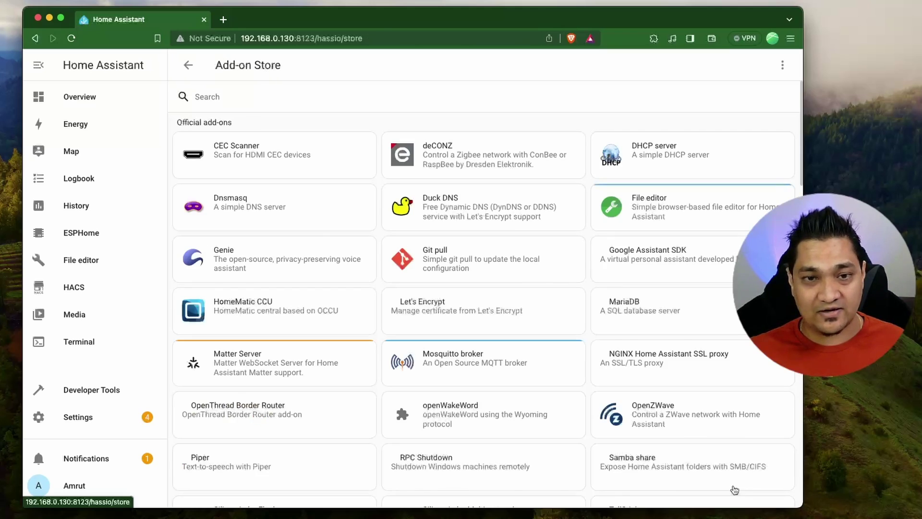
{"action": "left_click", "coordinate": [277, 92]}
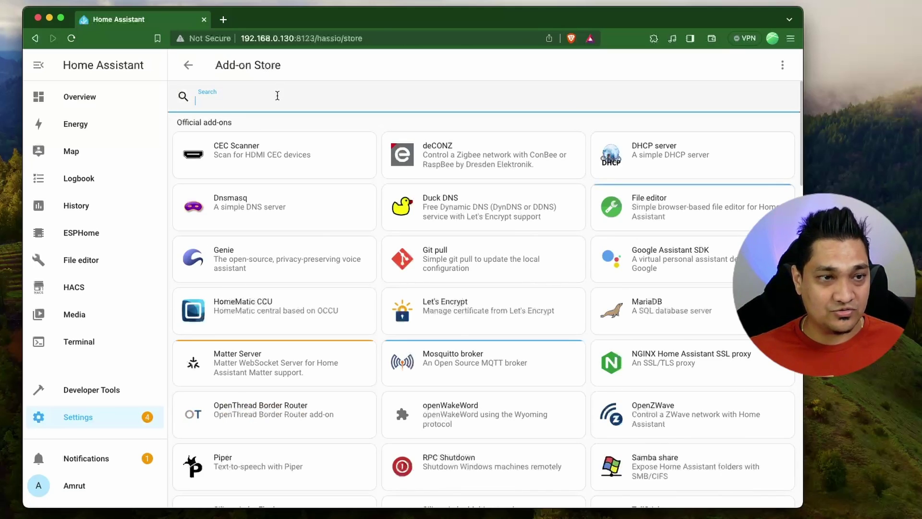
{"action": "type", "text": "samb"}
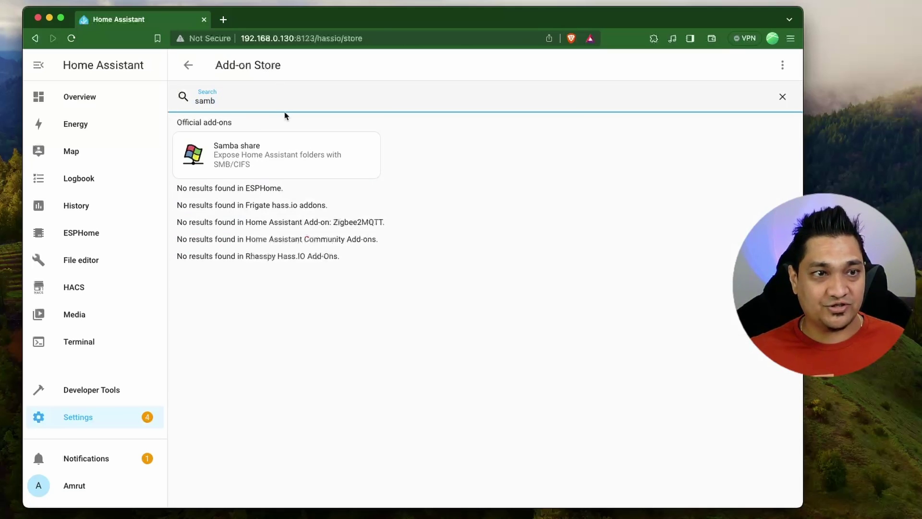
{"action": "left_click", "coordinate": [275, 166]}
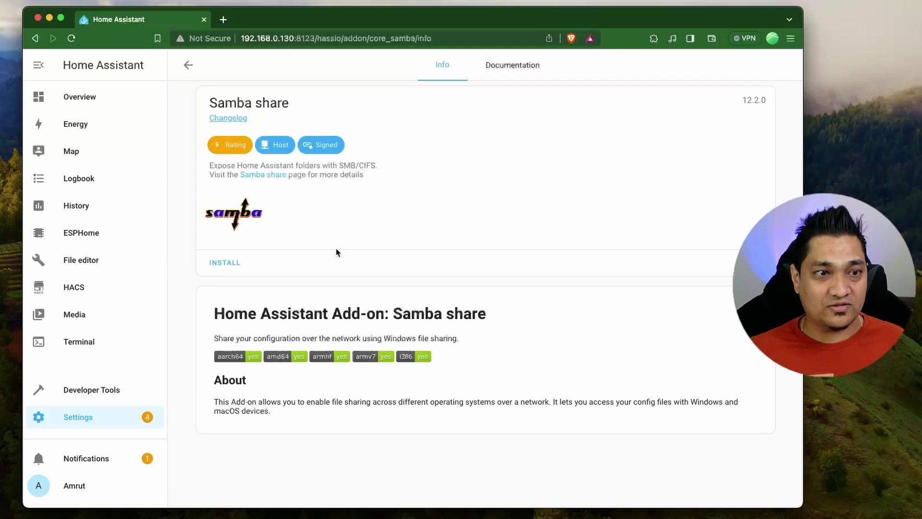
Step: Install Samba share 12.2.0 from its info page
{"action": "left_click", "coordinate": [230, 263]}
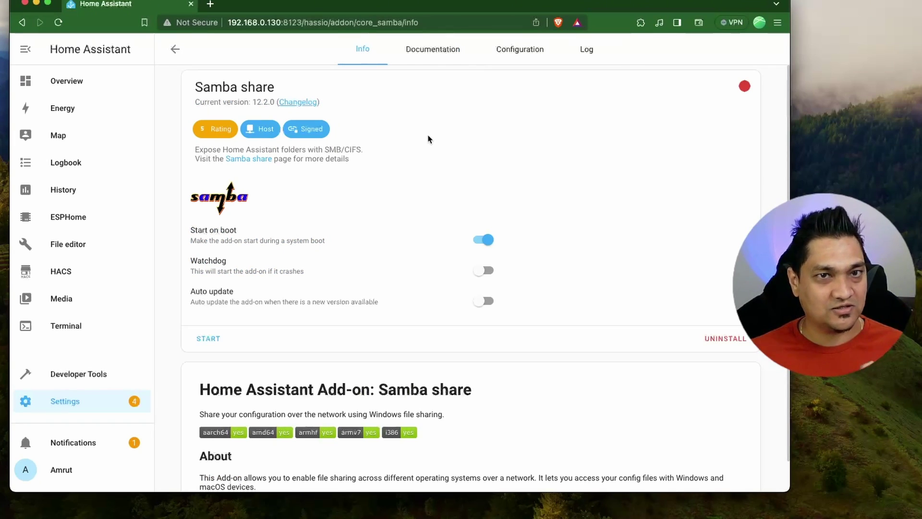
Step: On the Samba share Configuration tab, enter a password for the homeassistant user
{"action": "left_click", "coordinate": [517, 59]}
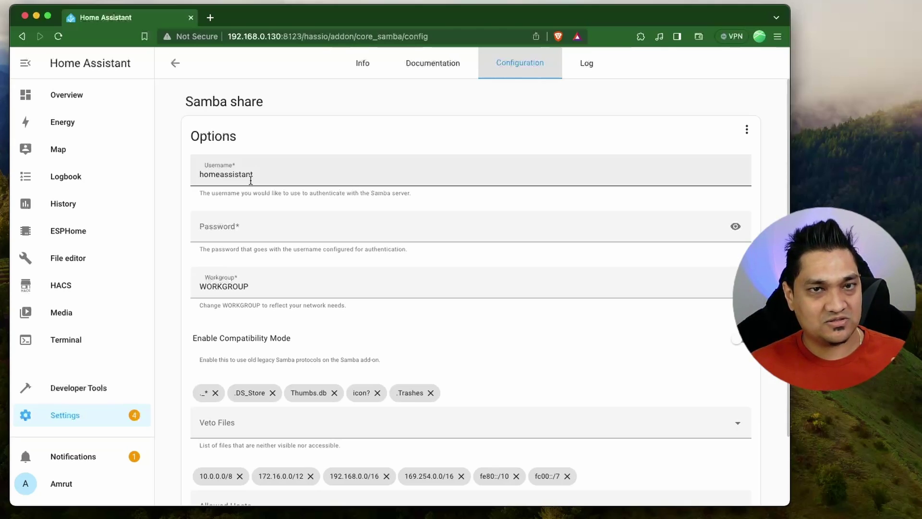
{"action": "left_click", "coordinate": [258, 229]}
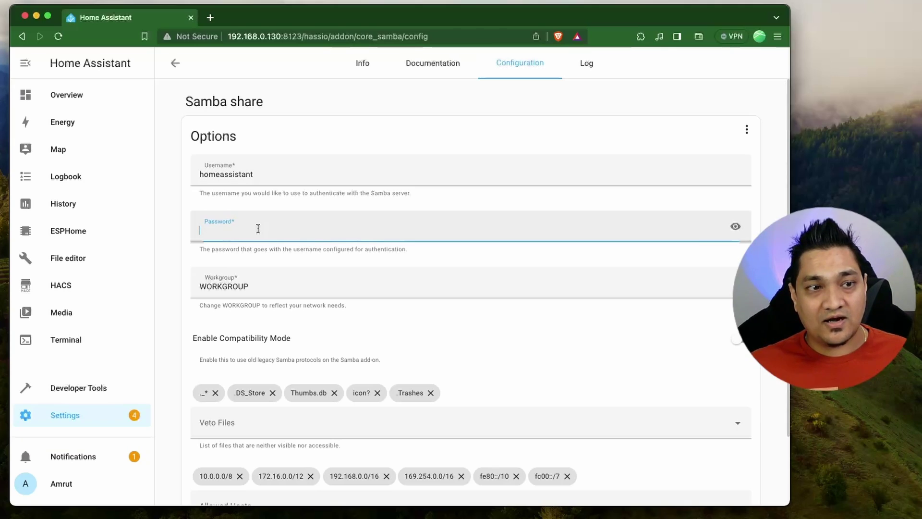
{"action": "type", "text": "••••"}
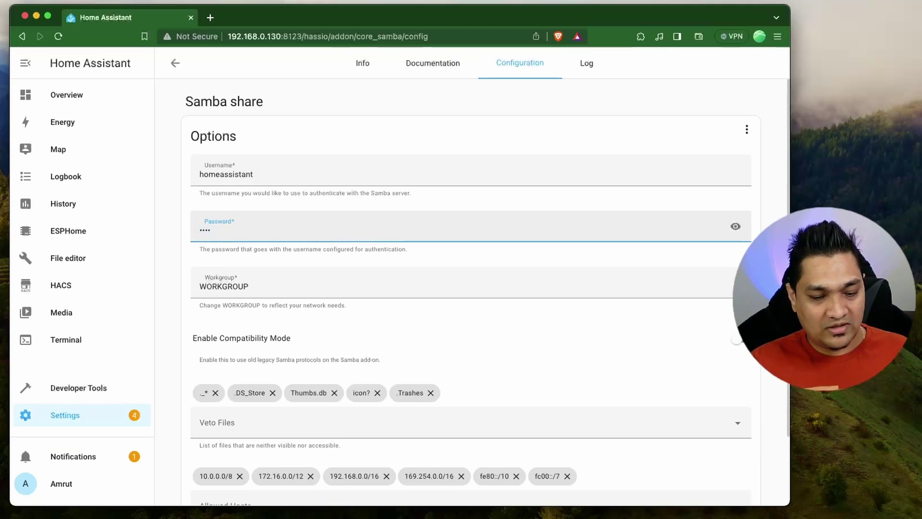
{"action": "type", "text": "••••"}
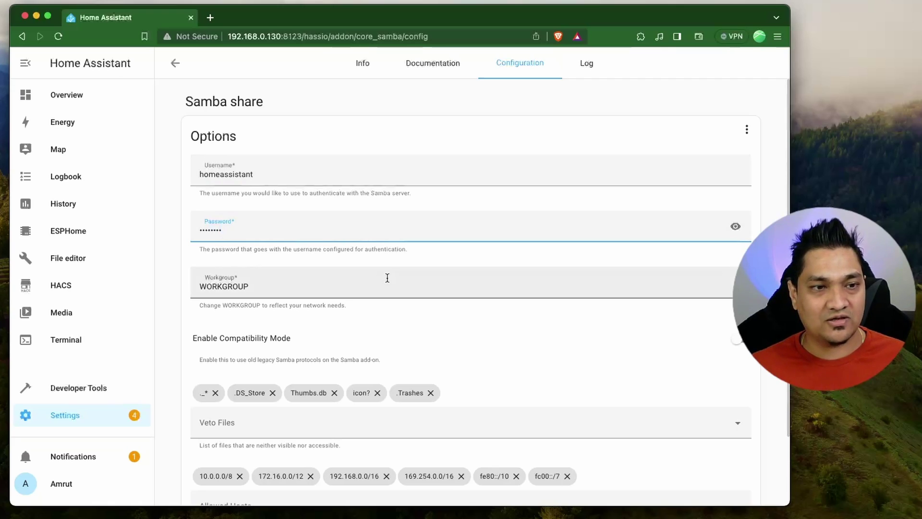
{"action": "scroll", "coordinate": [387, 273], "scroll_direction": "down", "scroll_amount": 2}
{"action": "scroll", "coordinate": [387, 277], "scroll_direction": "down", "scroll_amount": 2}
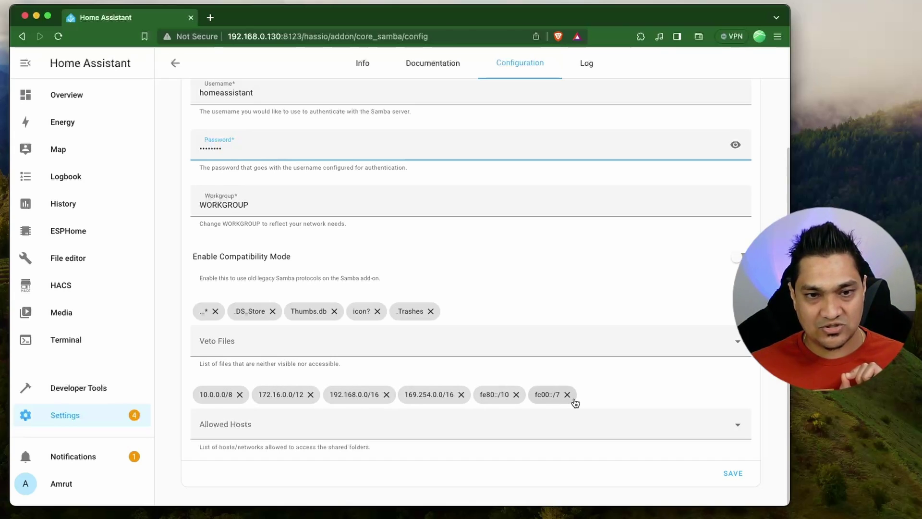
Step: Type 198.112.0.0/16 into Allowed Hosts, check its octets, and add it as a chip
{"action": "left_click", "coordinate": [302, 432]}
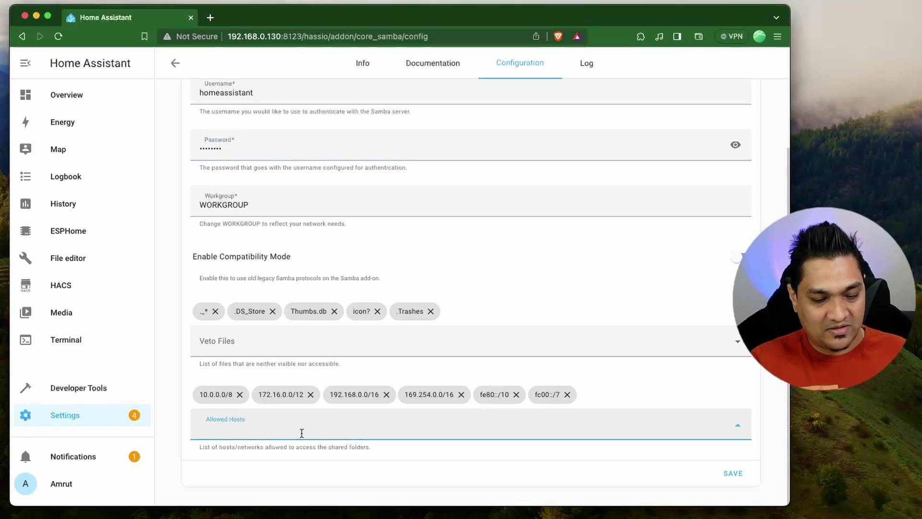
{"action": "type", "text": "198"}
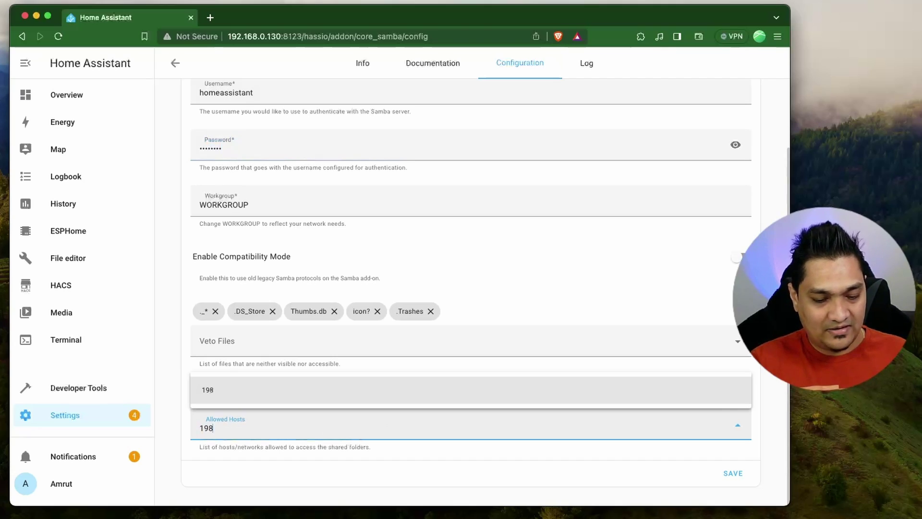
{"action": "type", "text": ".112"}
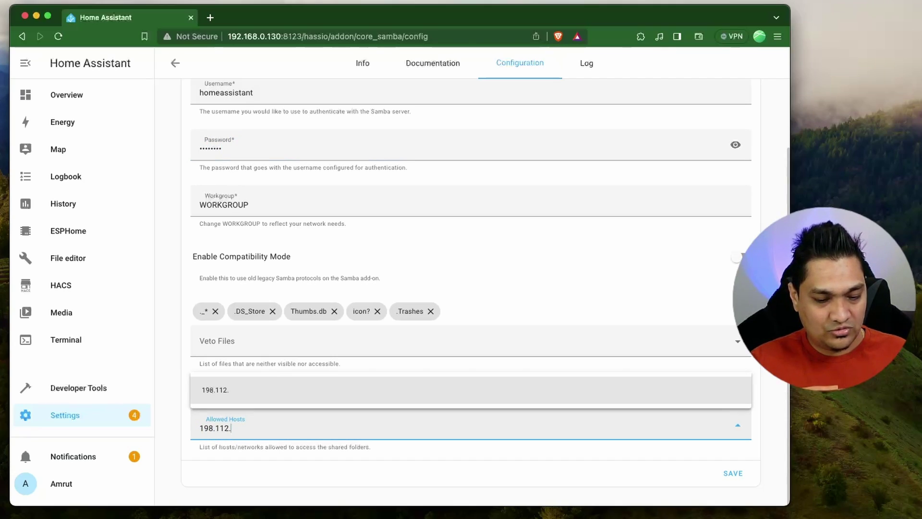
{"action": "type", "text": ".0."}
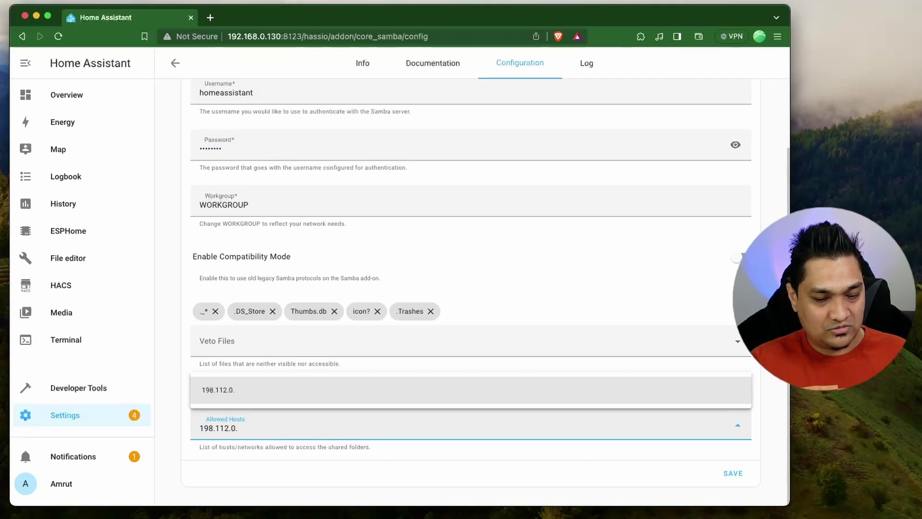
{"action": "type", "text": "0/16"}
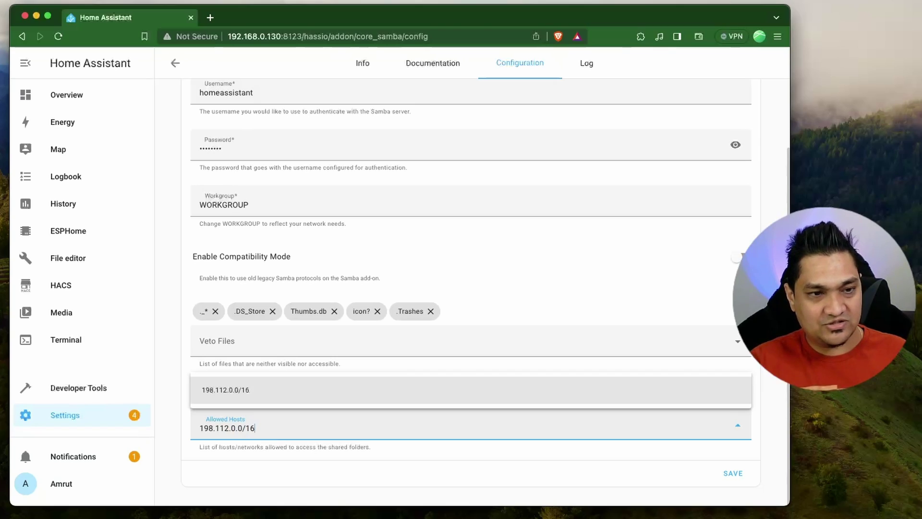
{"action": "left_click", "coordinate": [78, 398]}
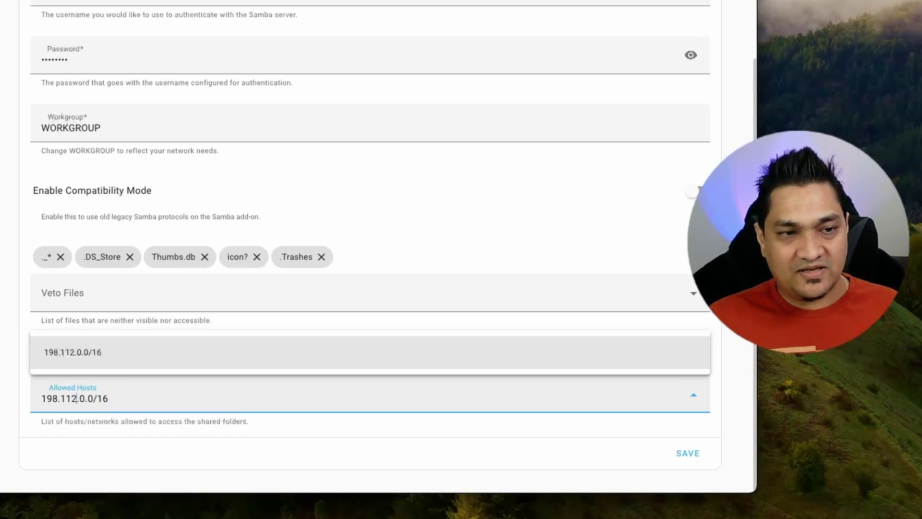
{"action": "key", "text": "shift+Home"}
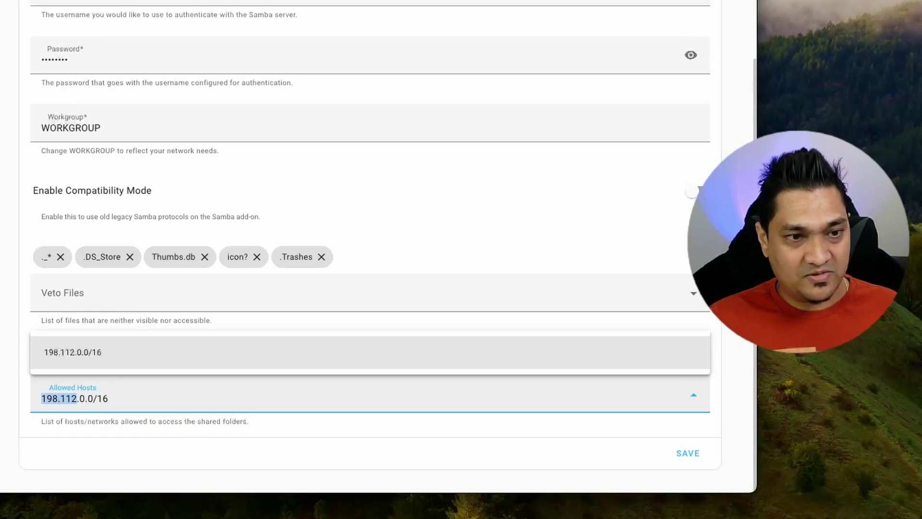
{"action": "key", "text": "Right"}
{"action": "key", "text": "Right"}
{"action": "key", "text": "shift+Right"}
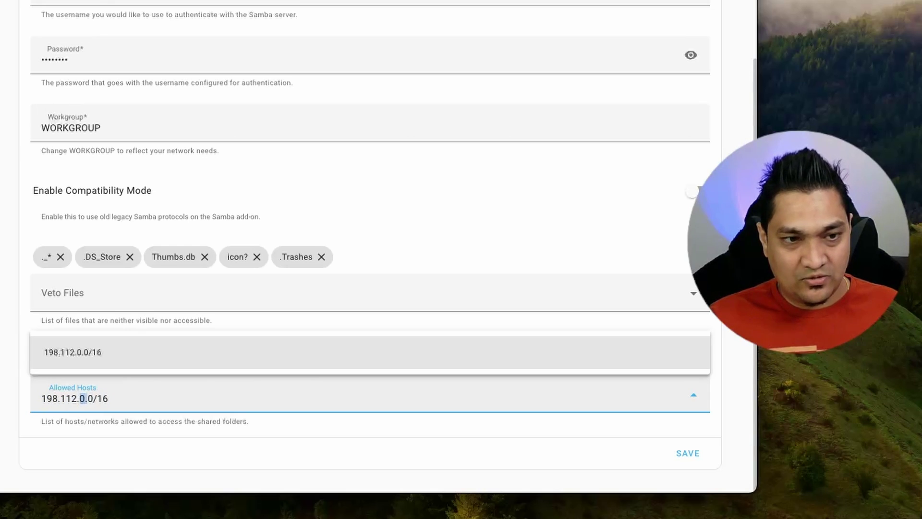
{"action": "key", "text": "shift+Right"}
{"action": "key", "text": "shift+Right"}
{"action": "key", "text": "Right"}
{"action": "key", "text": "shift+Right"}
{"action": "key", "text": "shift+Right"}
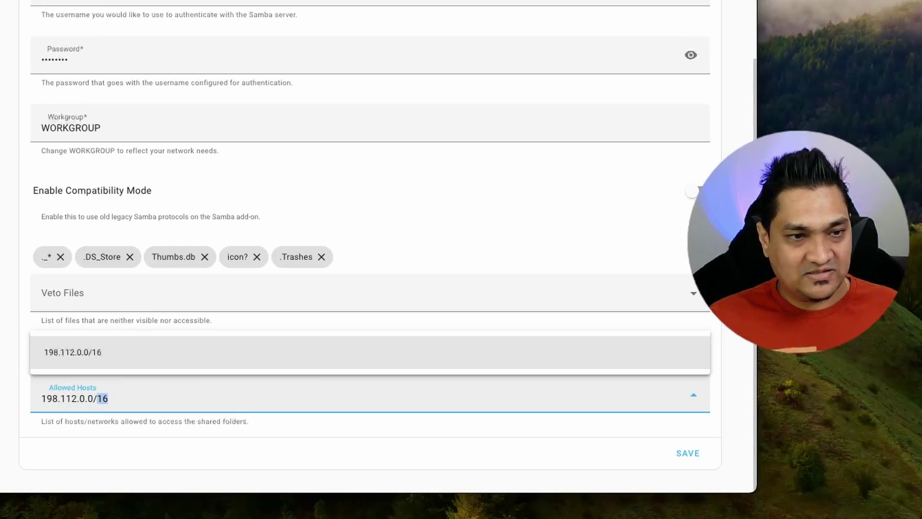
{"action": "key", "text": "Right"}
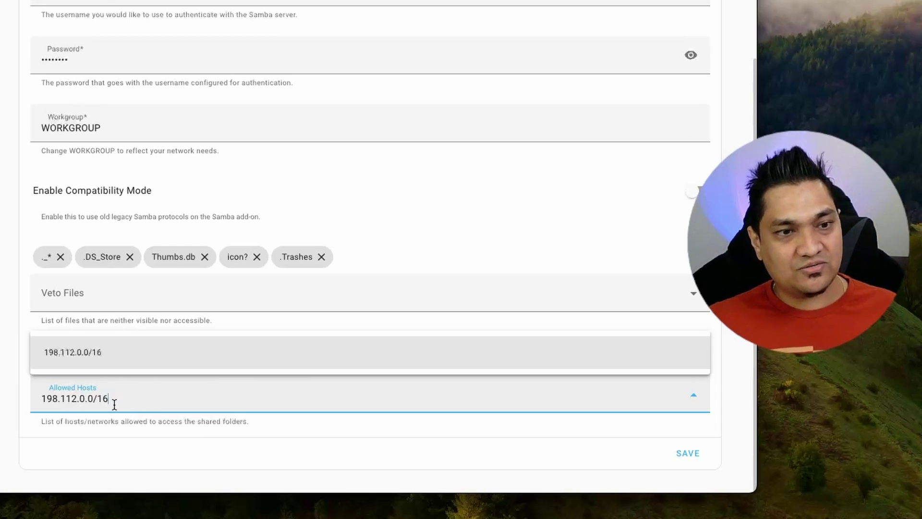
{"action": "left_click", "coordinate": [258, 356]}
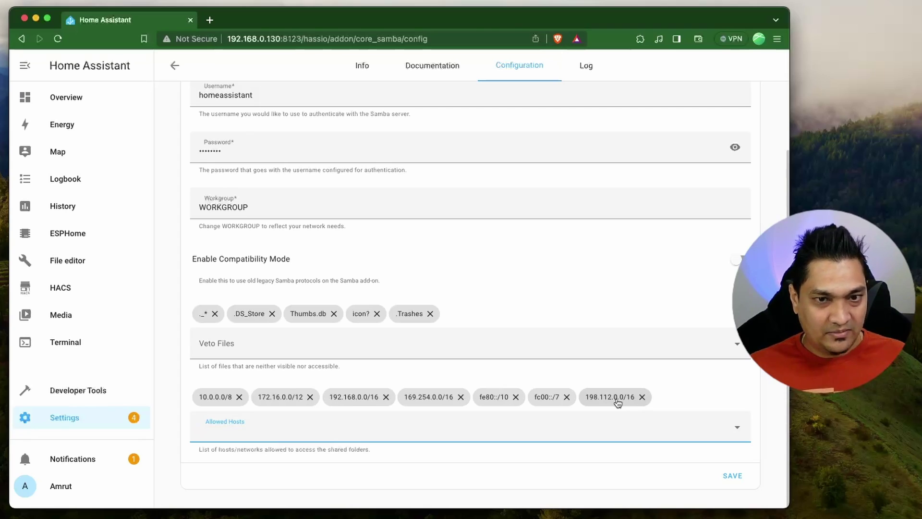
Step: Open CIDR.xyz in a new tab and enter 192 and 168 as the first two octets
{"action": "left_click", "coordinate": [209, 19]}
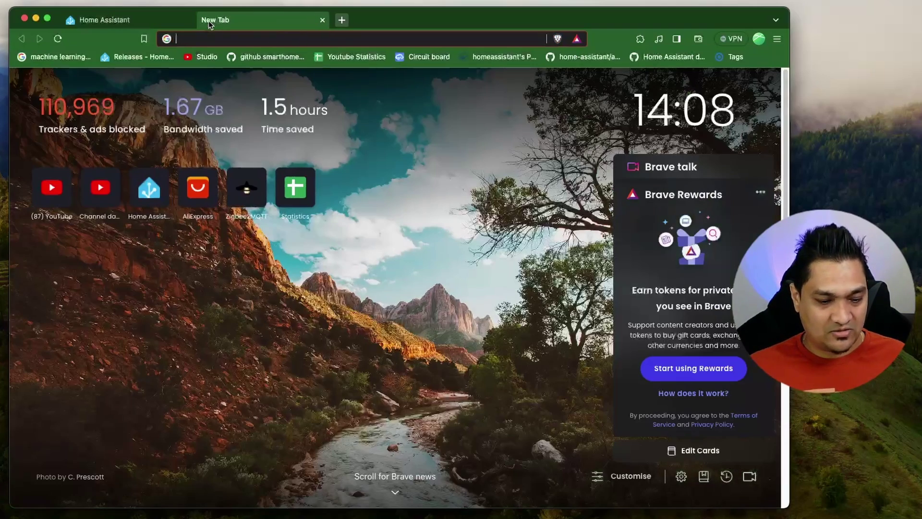
{"action": "left_click", "coordinate": [198, 55]}
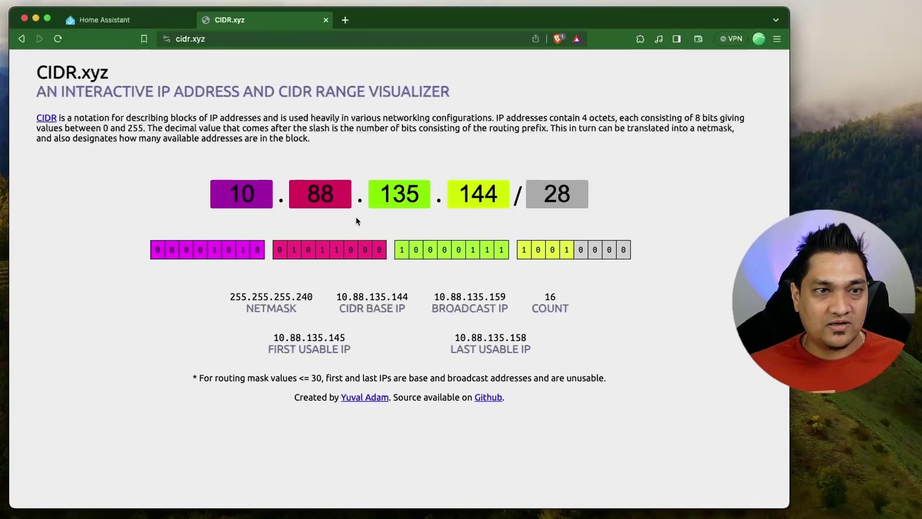
{"action": "left_click", "coordinate": [245, 193]}
{"action": "double_click", "coordinate": [244, 193]}
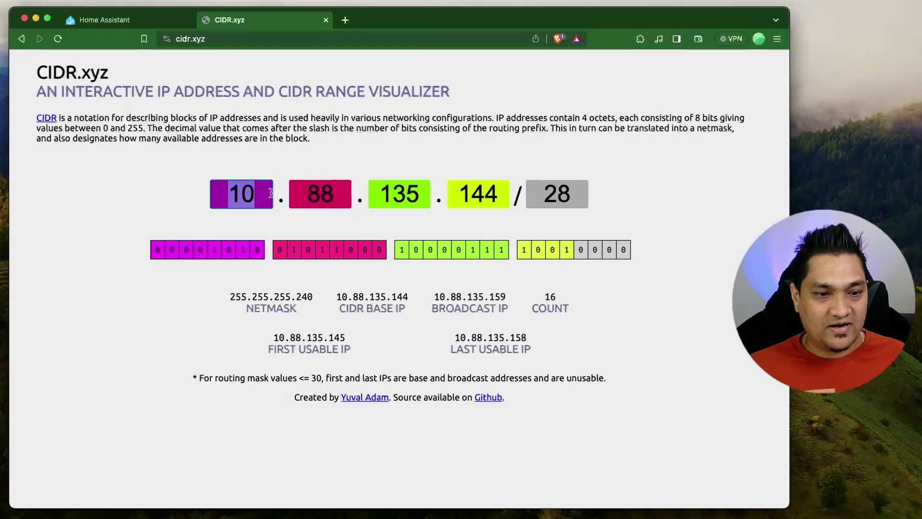
{"action": "type", "text": "192"}
{"action": "key", "text": "Tab"}
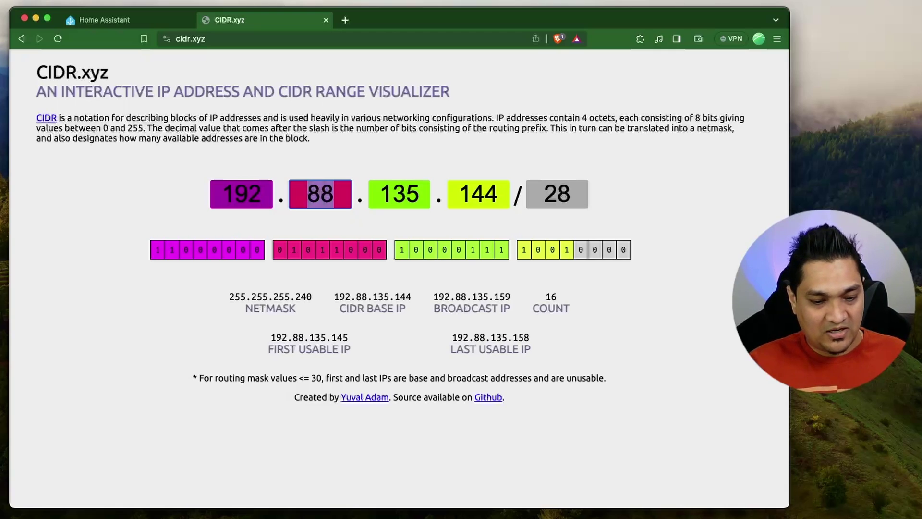
{"action": "type", "text": "168"}
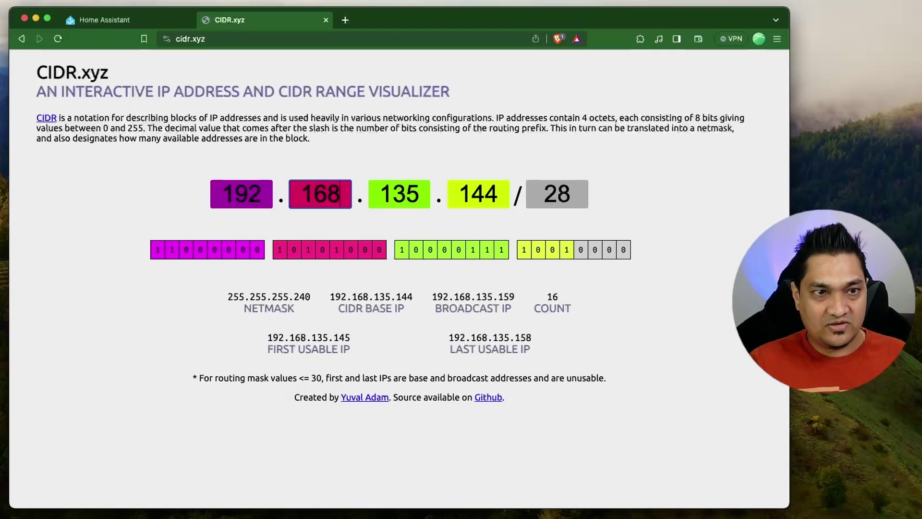
Step: Set the remaining octets to 0 and the prefix to 16, giving 192.168.0.0/16
{"action": "double_click", "coordinate": [411, 194]}
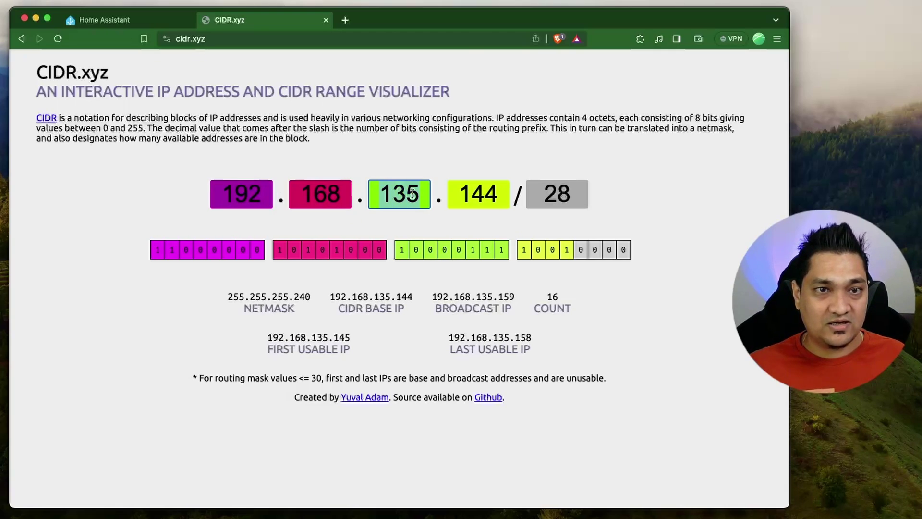
{"action": "double_click", "coordinate": [562, 199]}
{"action": "type", "text": "16"}
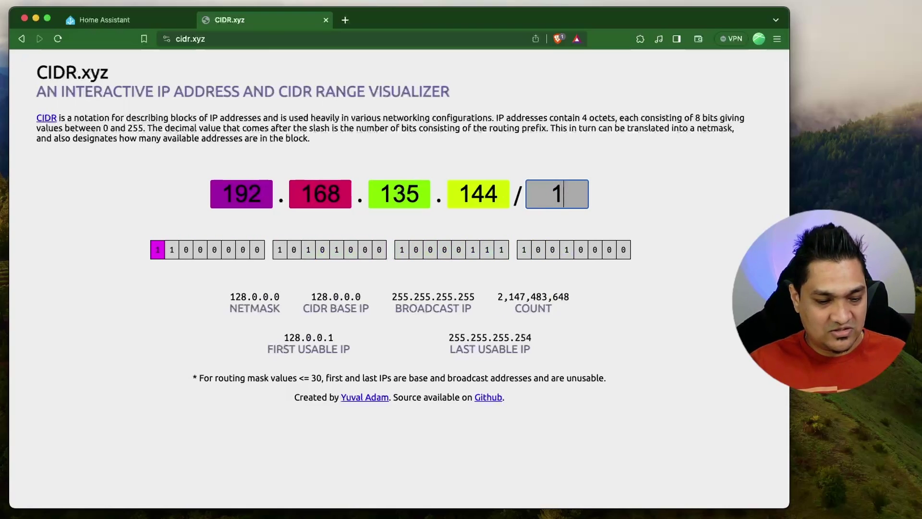
{"action": "double_click", "coordinate": [407, 197]}
{"action": "type", "text": "0"}
{"action": "double_click", "coordinate": [462, 193]}
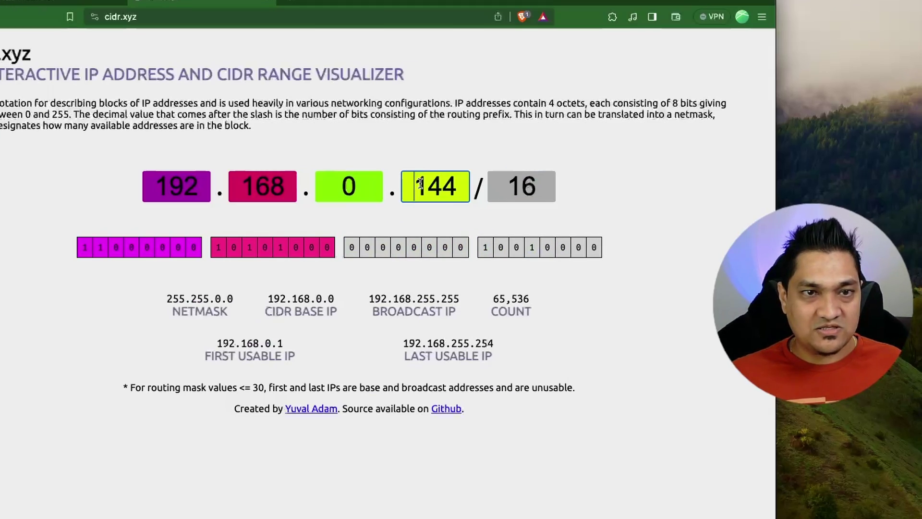
{"action": "type", "text": "0"}
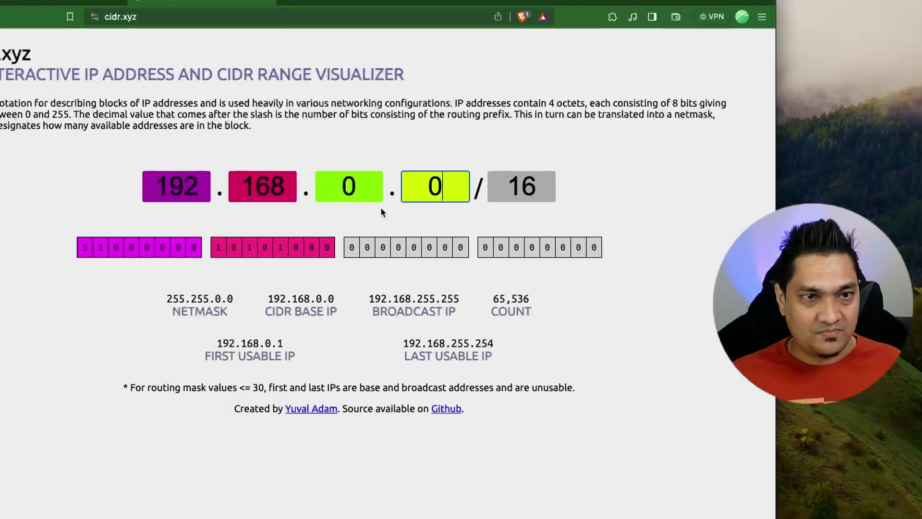
Step: Read the usable range 192.168.0.1–192.168.255.254, then return to the Samba configuration tab
{"action": "left_click_drag", "start_coordinate": [216, 343], "coordinate": [285, 343]}
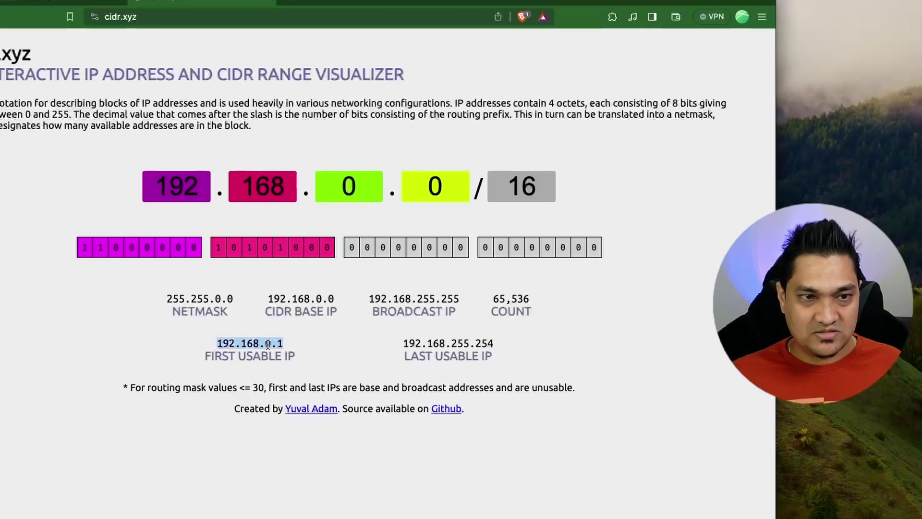
{"action": "left_click", "coordinate": [279, 344]}
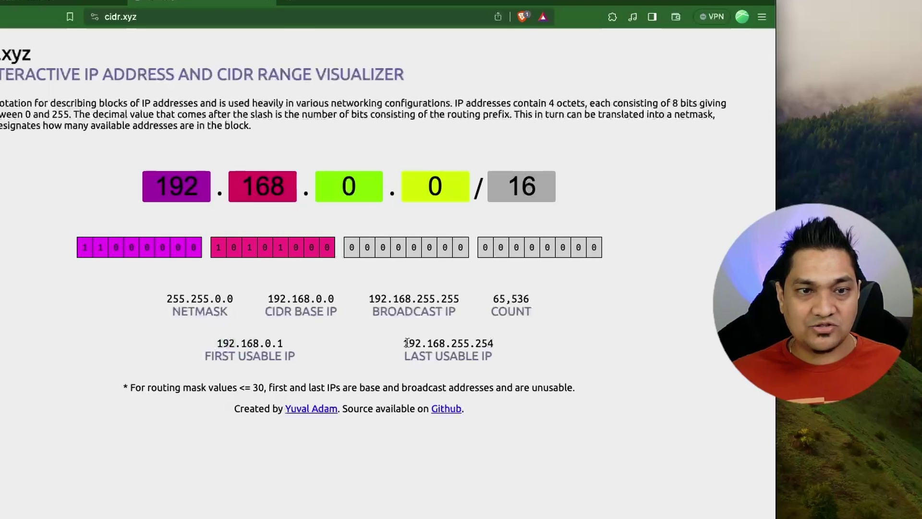
{"action": "left_click_drag", "start_coordinate": [402, 343], "coordinate": [460, 342]}
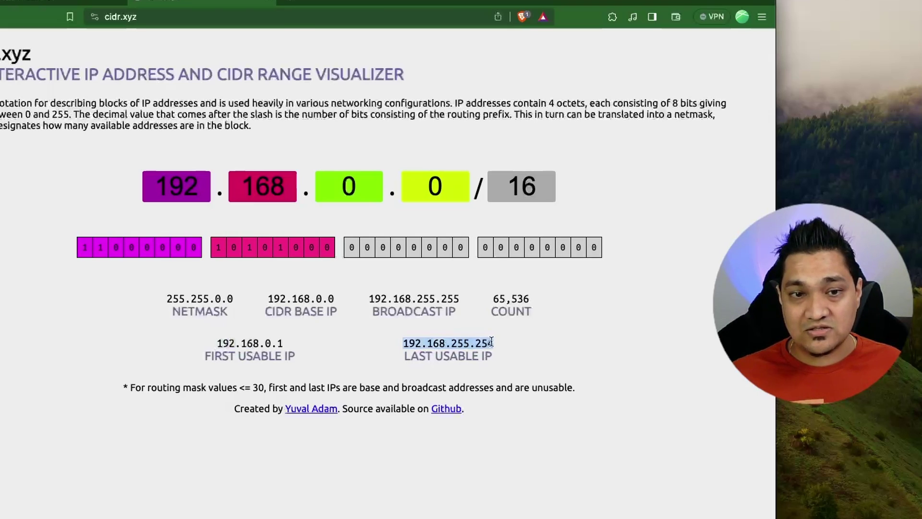
{"action": "left_click", "coordinate": [500, 344]}
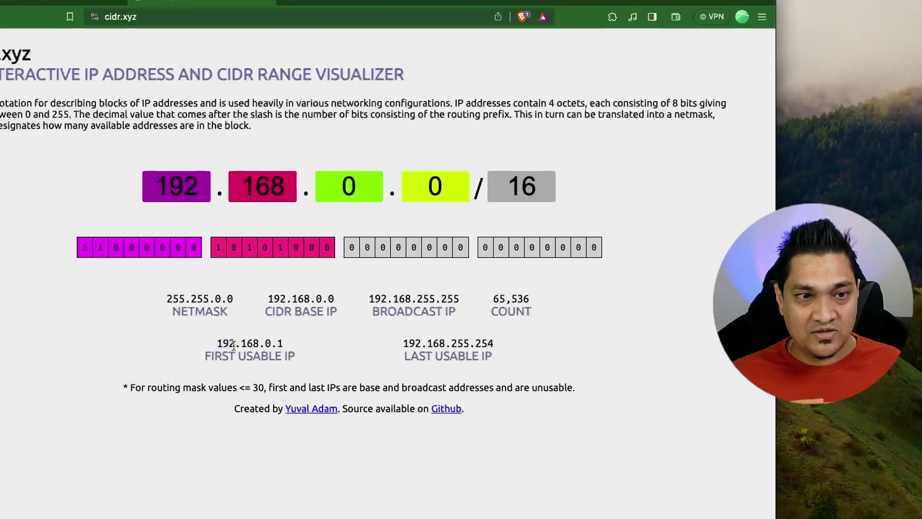
{"action": "double_click", "coordinate": [268, 343]}
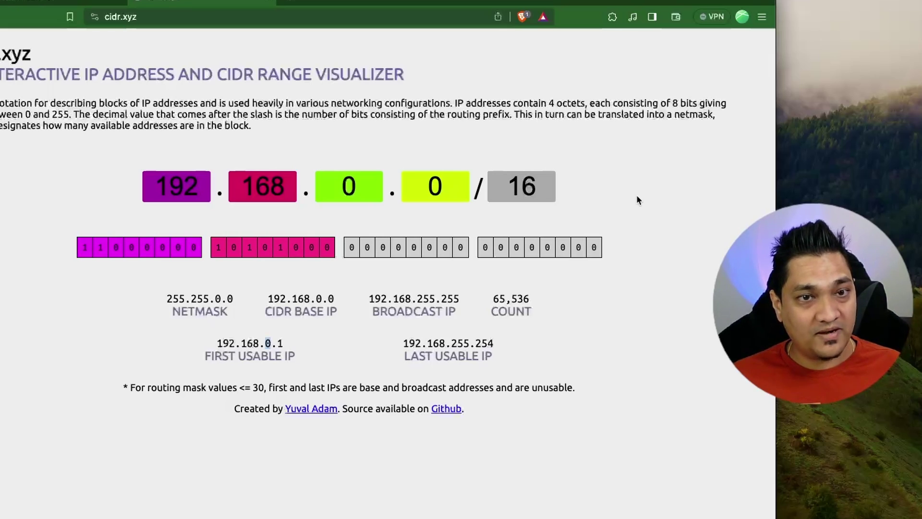
{"action": "key", "text": "ctrl+Tab"}
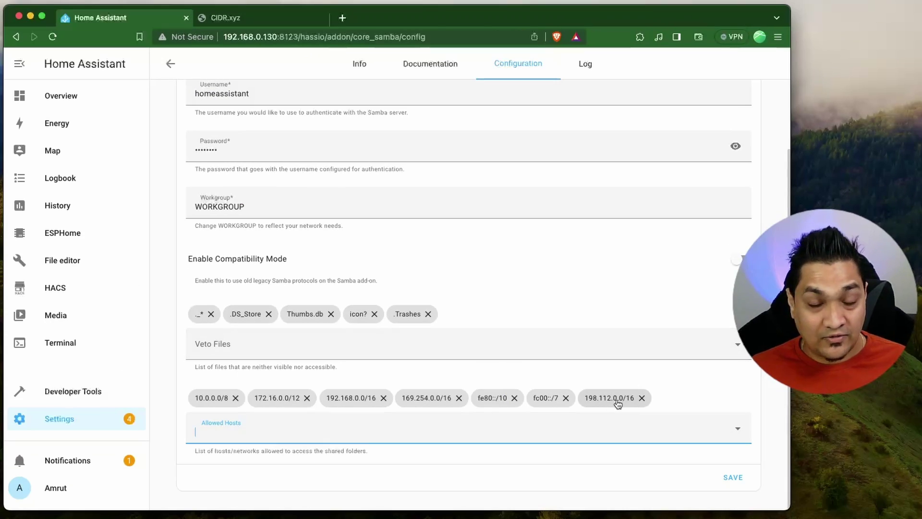
Step: Delete the 198.112.0.0/16 chip, keeping only the default allowed hosts, and save the configuration
{"action": "left_click", "coordinate": [642, 398]}
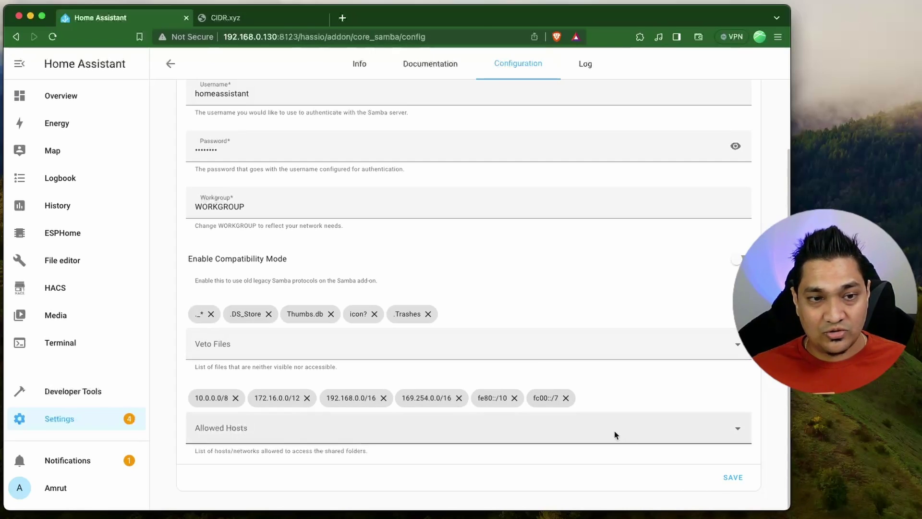
{"action": "left_click", "coordinate": [733, 478]}
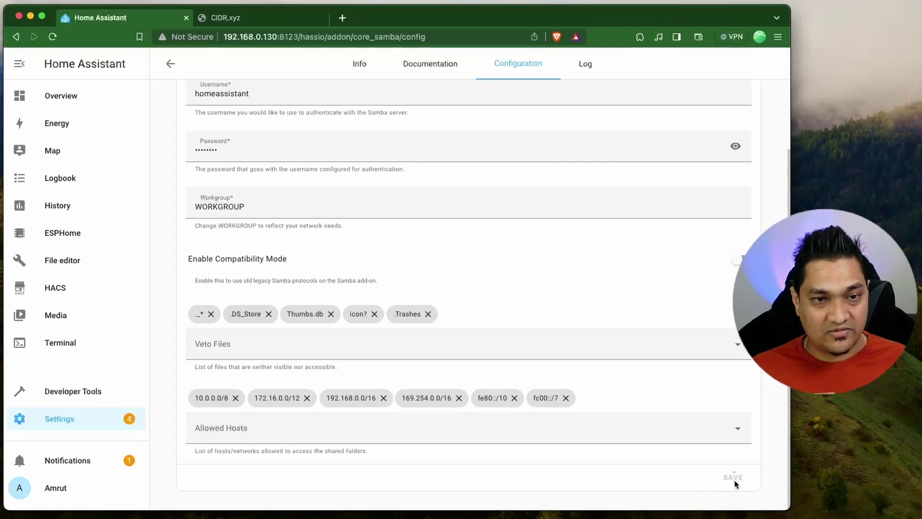
{"action": "scroll", "coordinate": [345, 252], "scroll_direction": "up", "scroll_amount": 2}
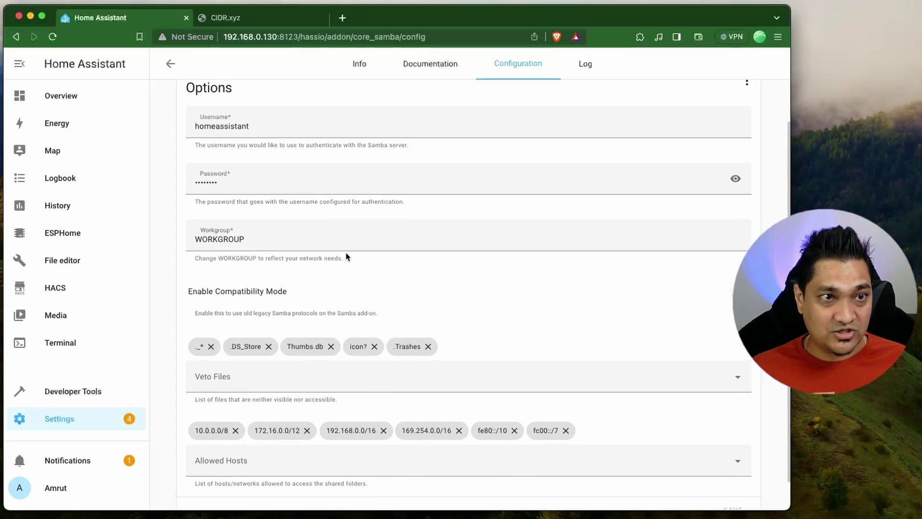
{"action": "scroll", "coordinate": [347, 256], "scroll_direction": "up", "scroll_amount": 1}
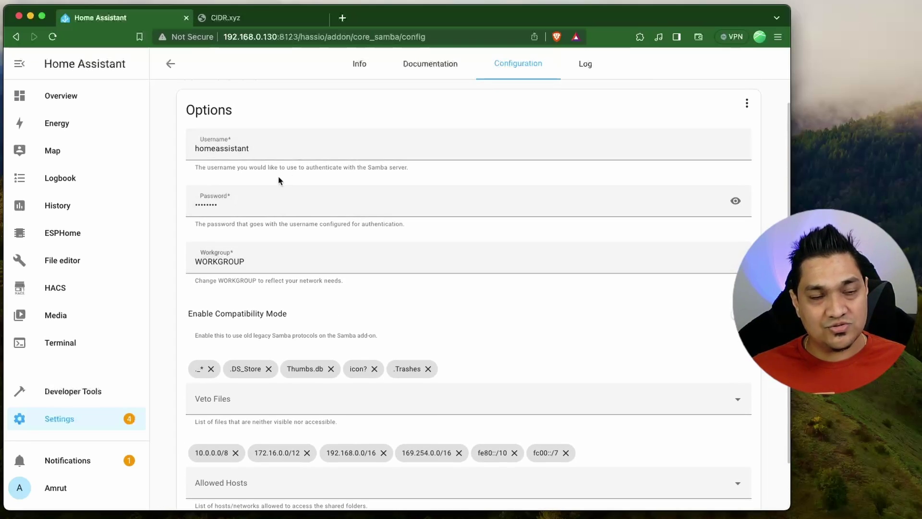
{"action": "scroll", "coordinate": [275, 195], "scroll_direction": "up", "scroll_amount": 1}
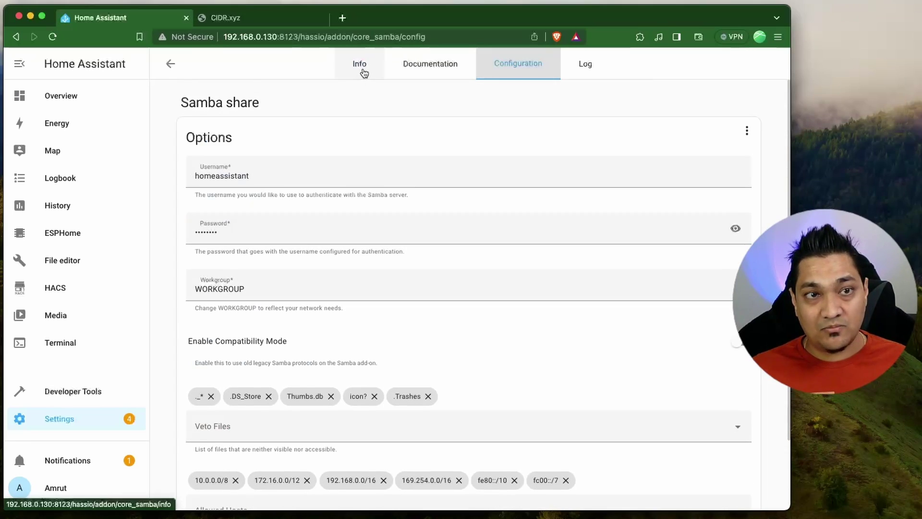
Step: Start Samba share from its Info page, then switch over to Finder
{"action": "left_click", "coordinate": [363, 72]}
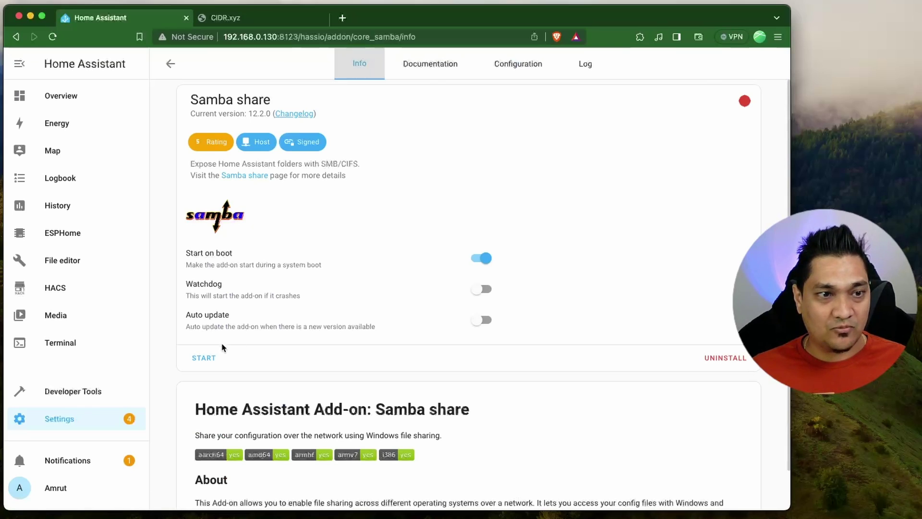
{"action": "left_click", "coordinate": [204, 358]}
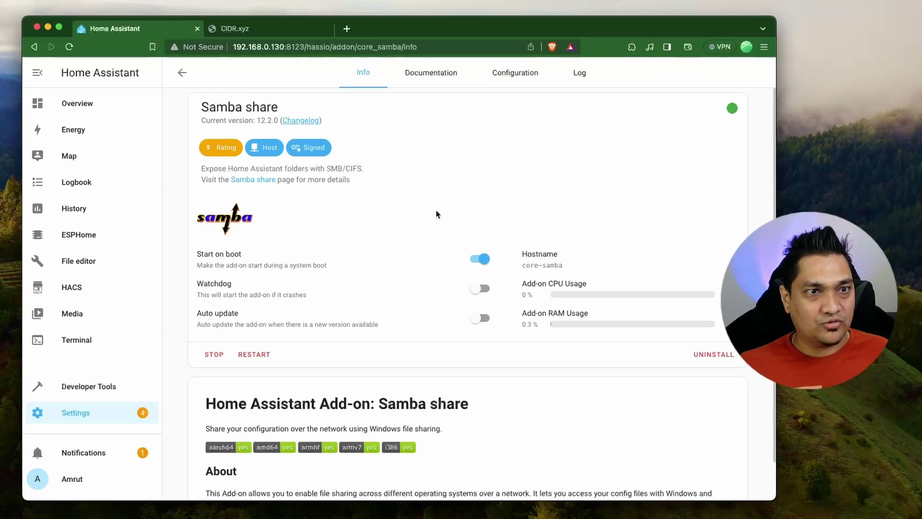
{"action": "key", "text": "alt+Tab"}
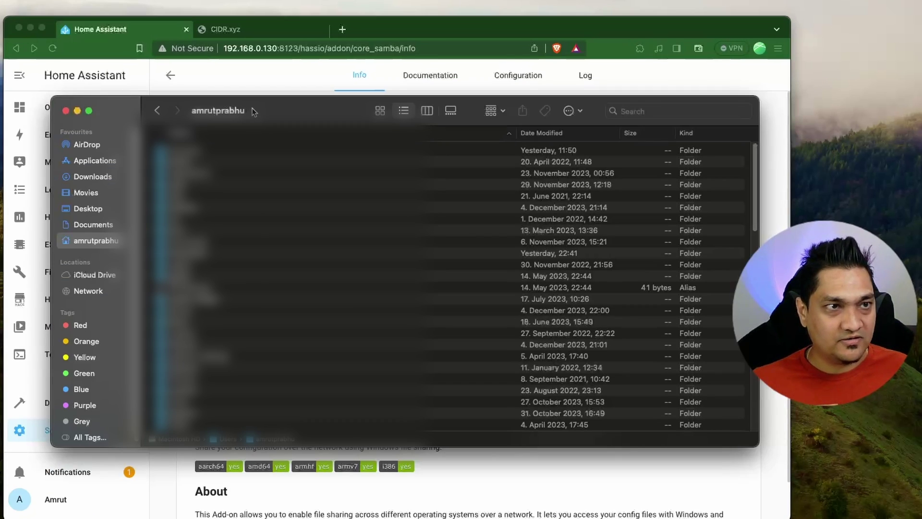
Step: Use Finder's Go > Connect to Server to connect to smb://192.168.0.130
{"action": "left_click", "coordinate": [53, 0]}
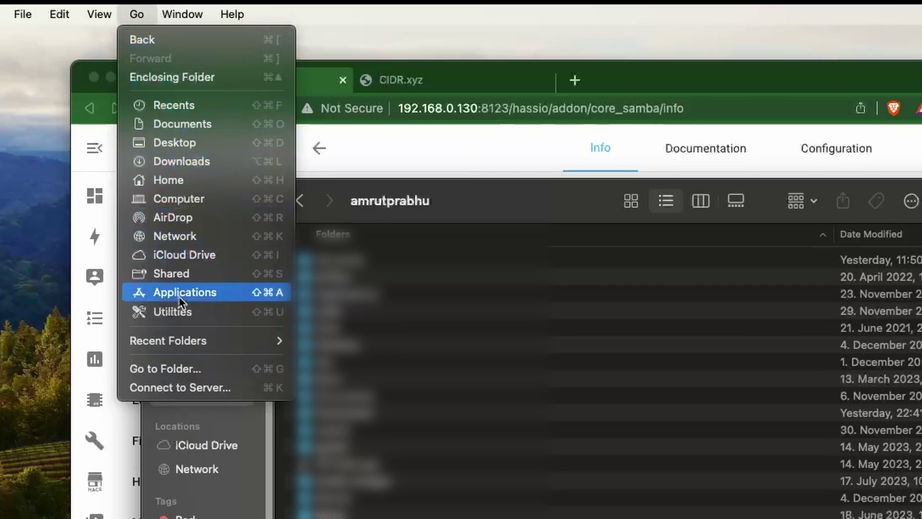
{"action": "left_click", "coordinate": [185, 387]}
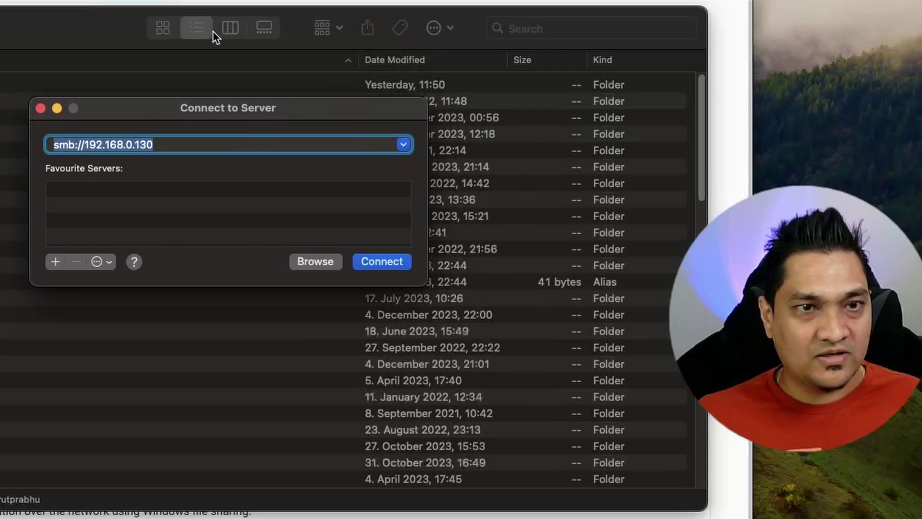
{"action": "left_click", "coordinate": [168, 142]}
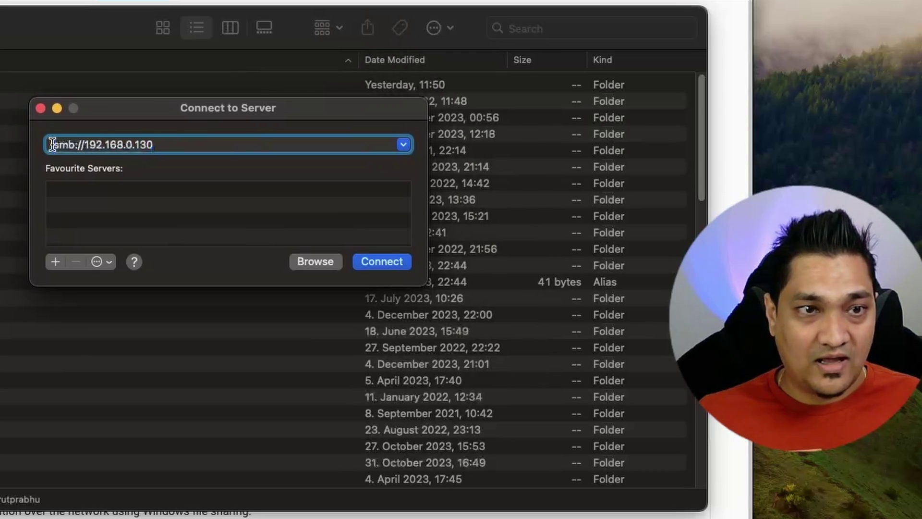
{"action": "left_click_drag", "start_coordinate": [65, 145], "coordinate": [77, 145]}
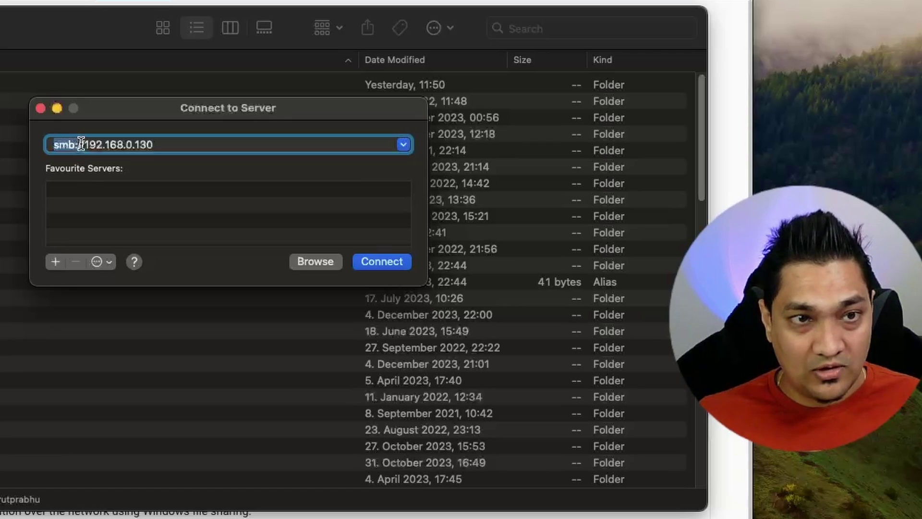
{"action": "key", "text": "Right"}
{"action": "key", "text": "Right"}
{"action": "key", "text": "shift+Right"}
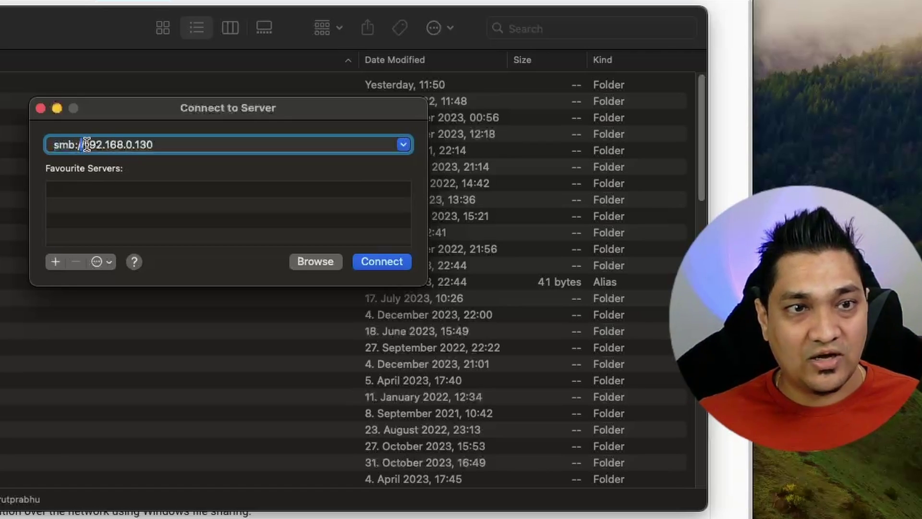
{"action": "left_click_drag", "start_coordinate": [85, 144], "coordinate": [176, 145]}
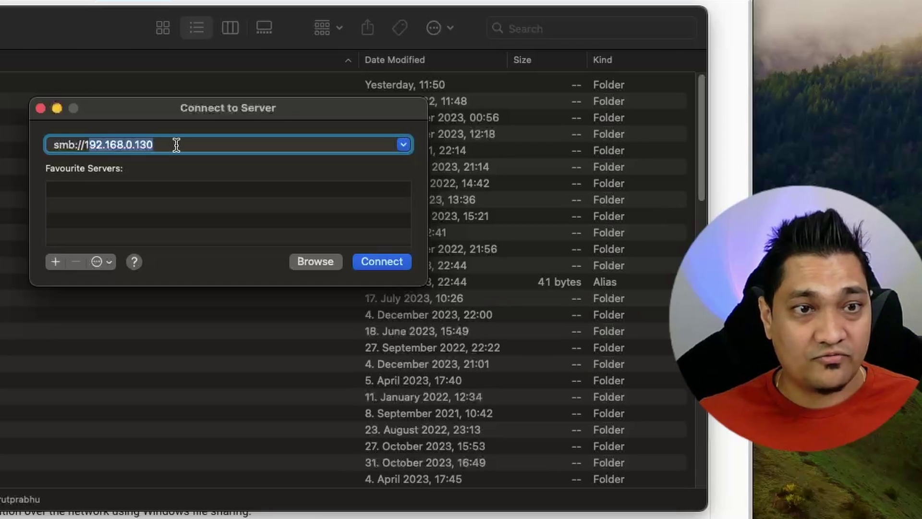
{"action": "left_click_drag", "start_coordinate": [247, 114], "coordinate": [307, 124]}
{"action": "left_click", "coordinate": [436, 272]}
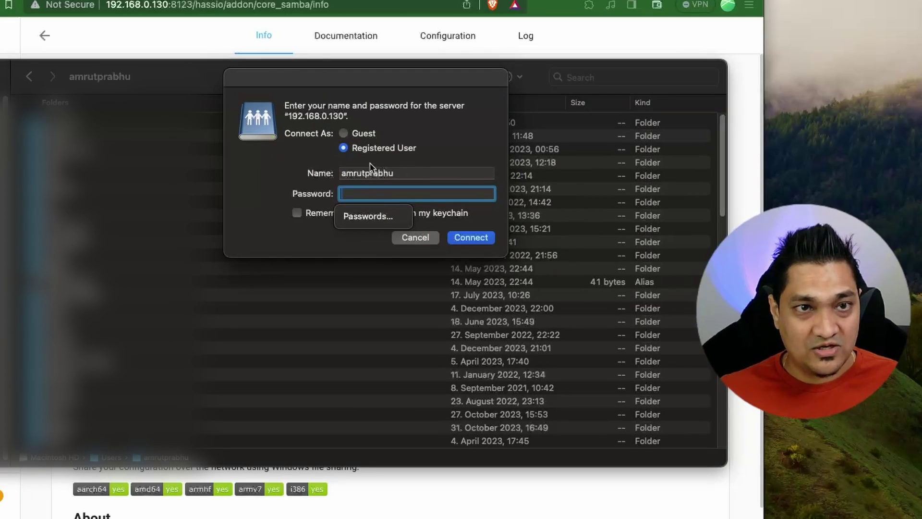
Step: Check the Samba add-on's credentials in Home Assistant and return to the server login prompt
{"action": "left_click", "coordinate": [376, 20]}
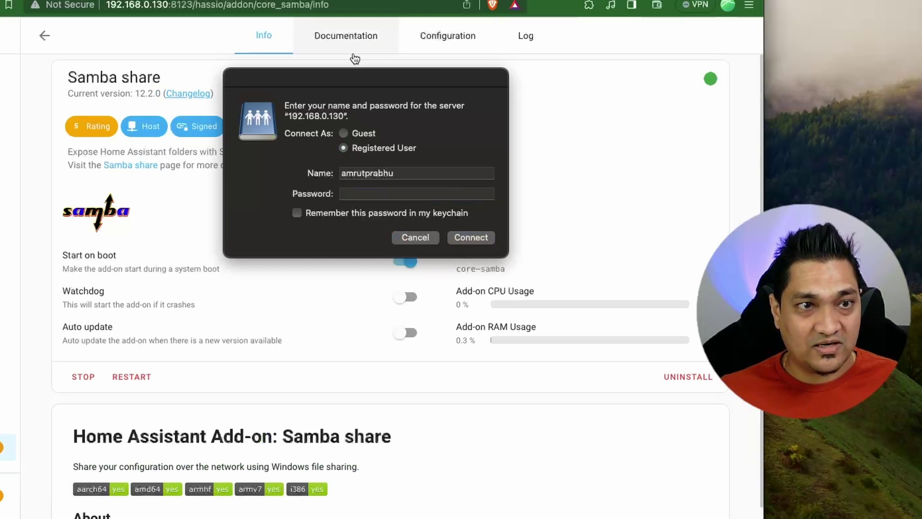
{"action": "left_click", "coordinate": [481, 32]}
{"action": "left_click", "coordinate": [391, 78]}
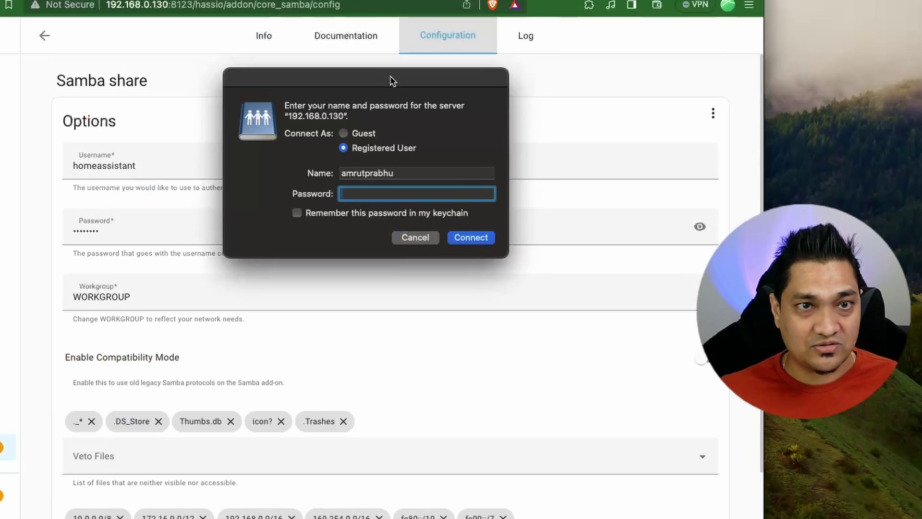
{"action": "left_click_drag", "start_coordinate": [390, 78], "coordinate": [521, 87]}
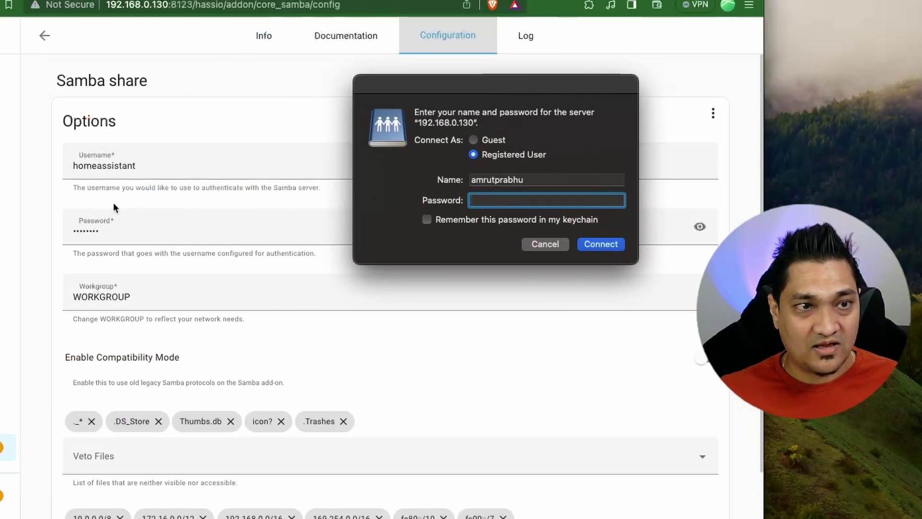
Step: Log in as registered user 'homeassistant' with the add-on's password
{"action": "double_click", "coordinate": [515, 180]}
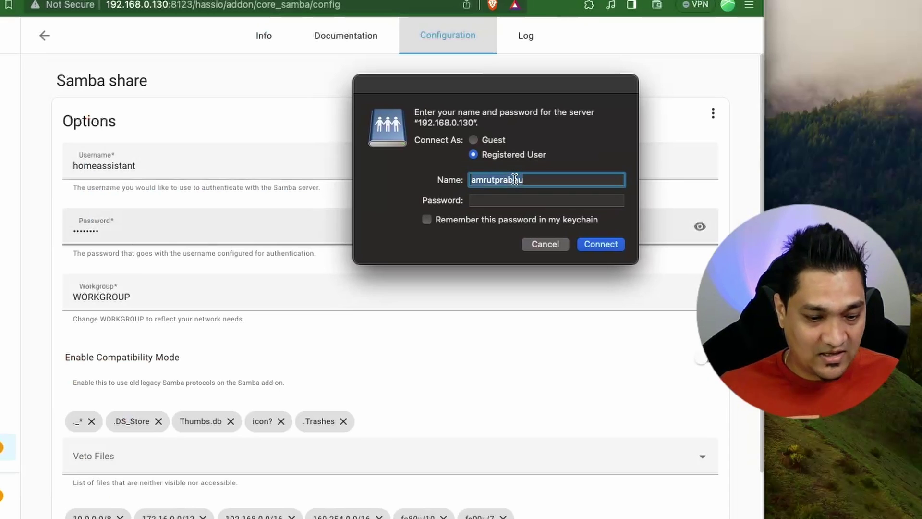
{"action": "type", "text": "homeassistant"}
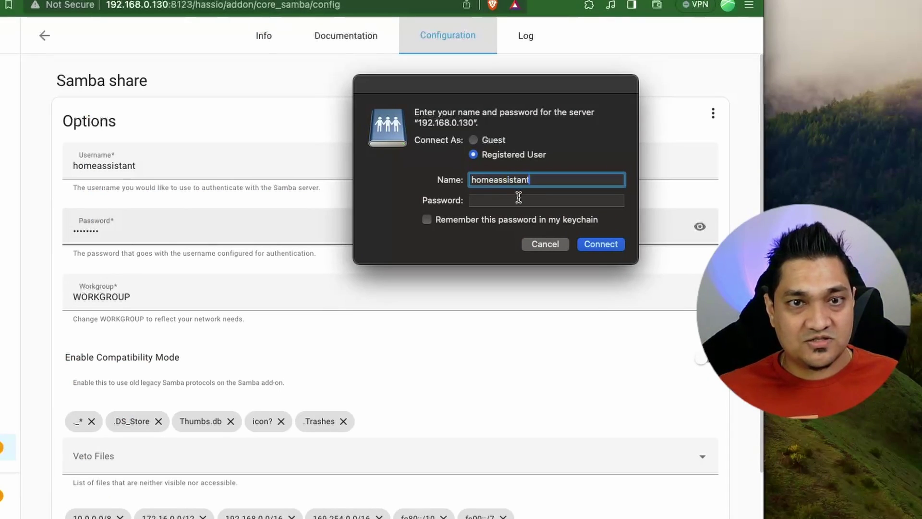
{"action": "left_click", "coordinate": [518, 199]}
{"action": "type", "text": "••••••••"}
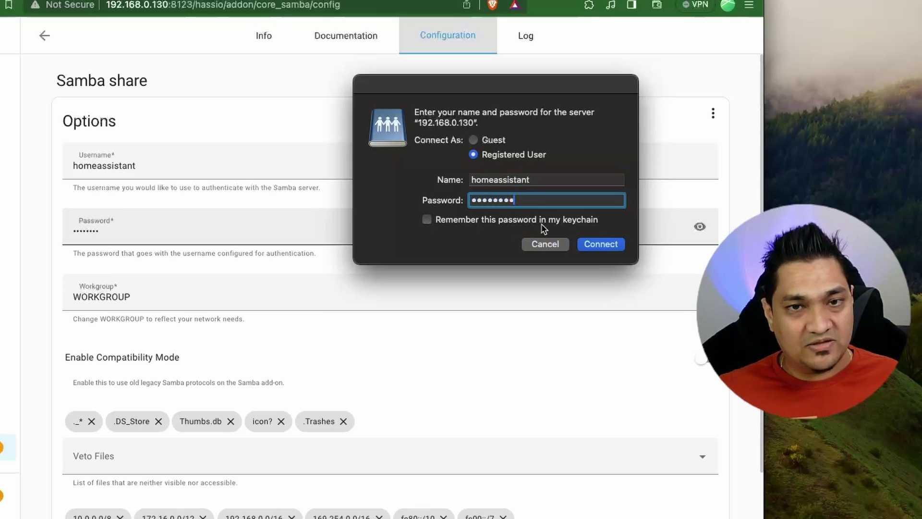
{"action": "left_click", "coordinate": [601, 245]}
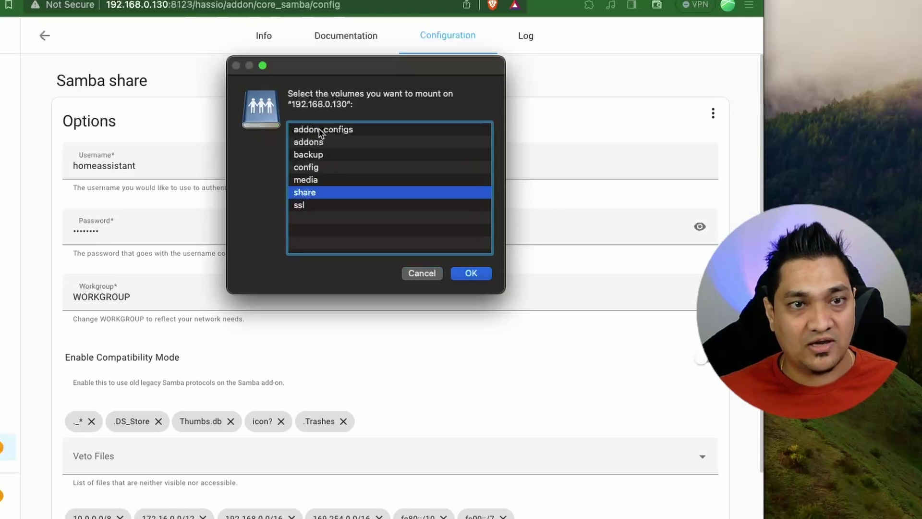
Step: Choose only the 'share' volume from the mount list and mount it, revealing the snowboy folder
{"action": "left_click", "coordinate": [309, 169]}
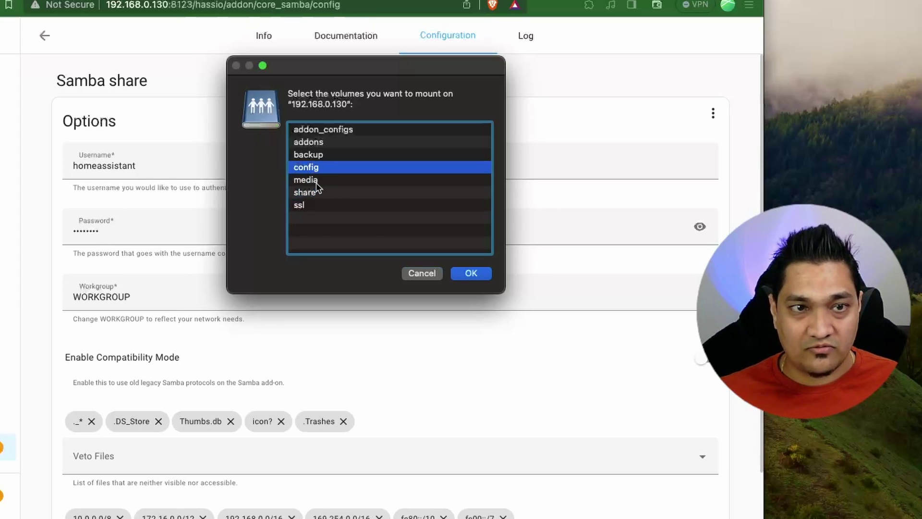
{"action": "left_click", "coordinate": [315, 181]}
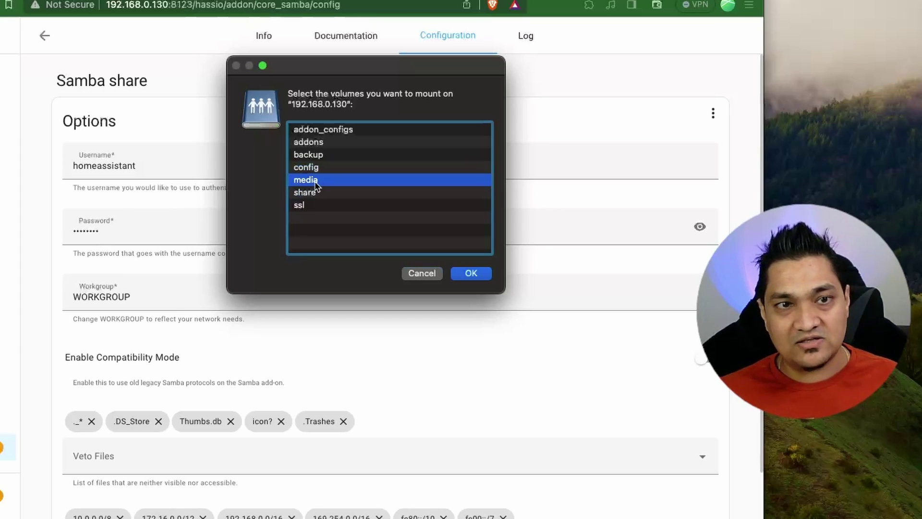
{"action": "left_click", "coordinate": [318, 193]}
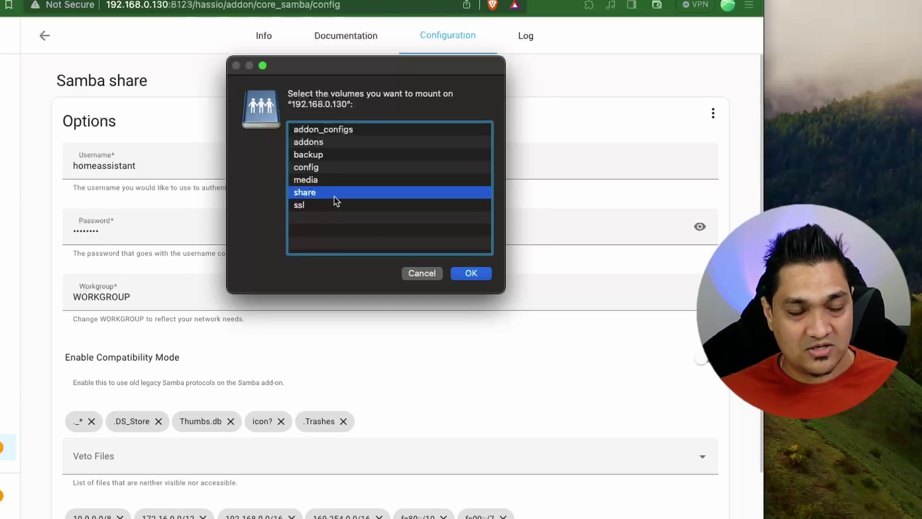
{"action": "left_click", "coordinate": [317, 168], "text": "shift"}
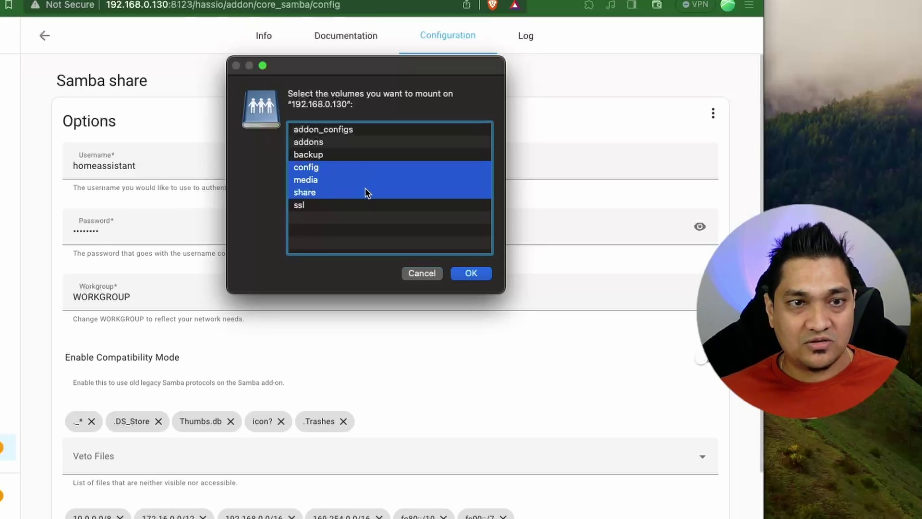
{"action": "left_click", "coordinate": [340, 181]}
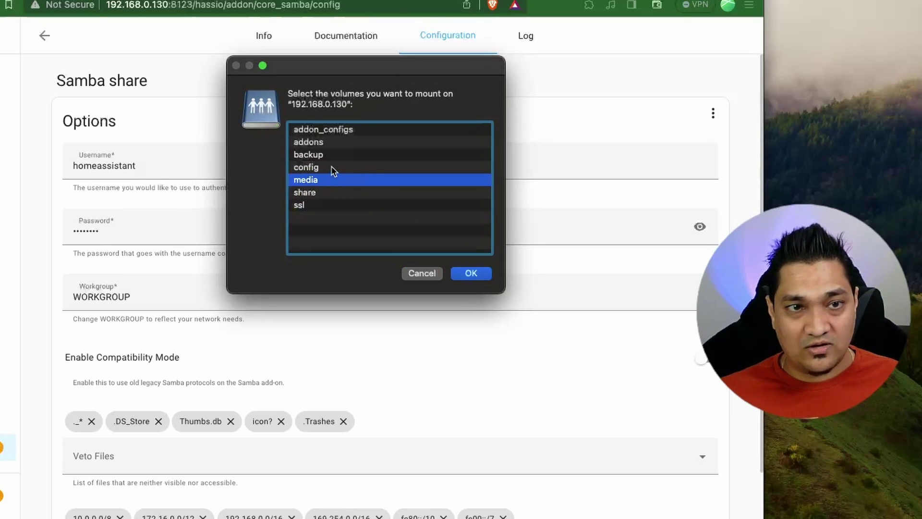
{"action": "left_click", "coordinate": [329, 195]}
{"action": "left_click", "coordinate": [469, 273]}
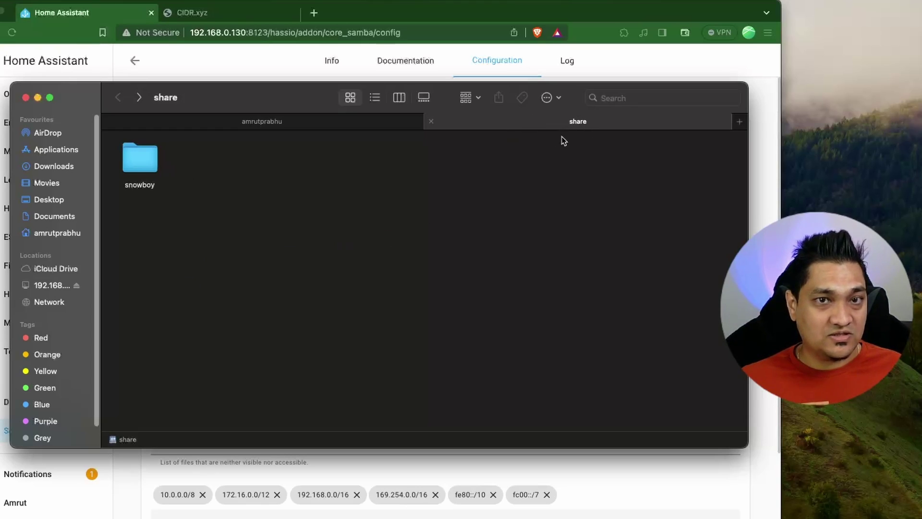
Step: Browse the seven shared folders on 192.168.0.130 and look inside share
{"action": "left_click", "coordinate": [57, 287]}
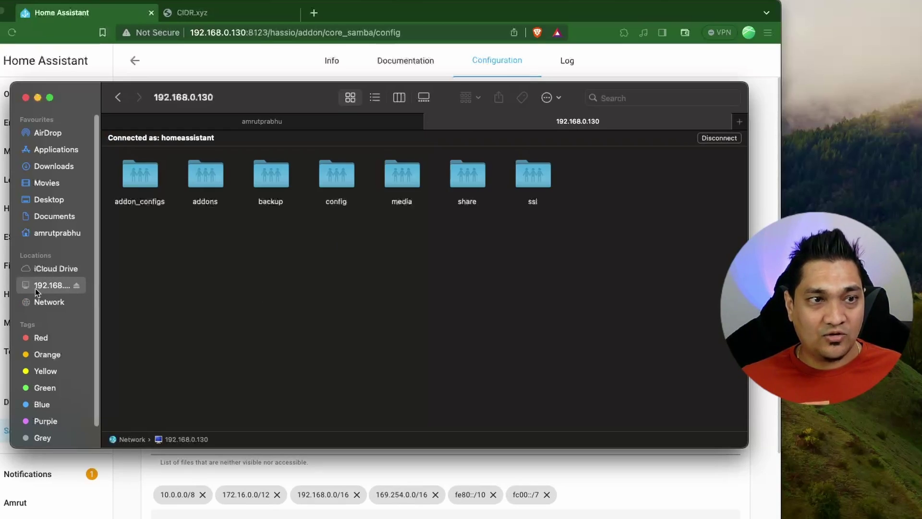
{"action": "left_click_drag", "start_coordinate": [660, 232], "coordinate": [153, 170]}
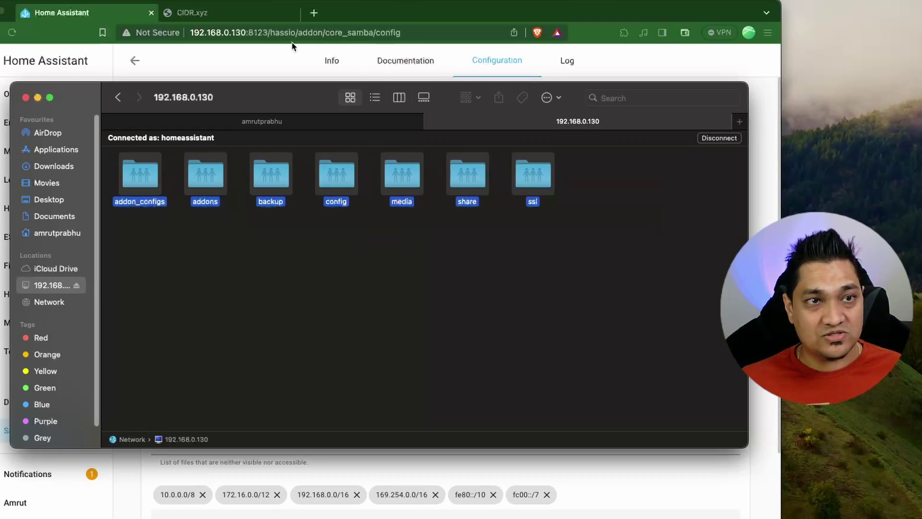
{"action": "left_click", "coordinate": [332, 310]}
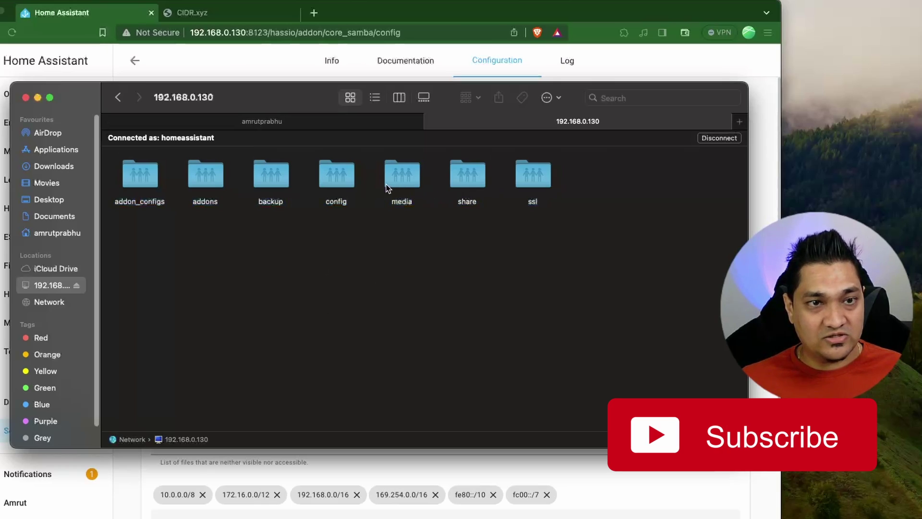
{"action": "double_click", "coordinate": [475, 182]}
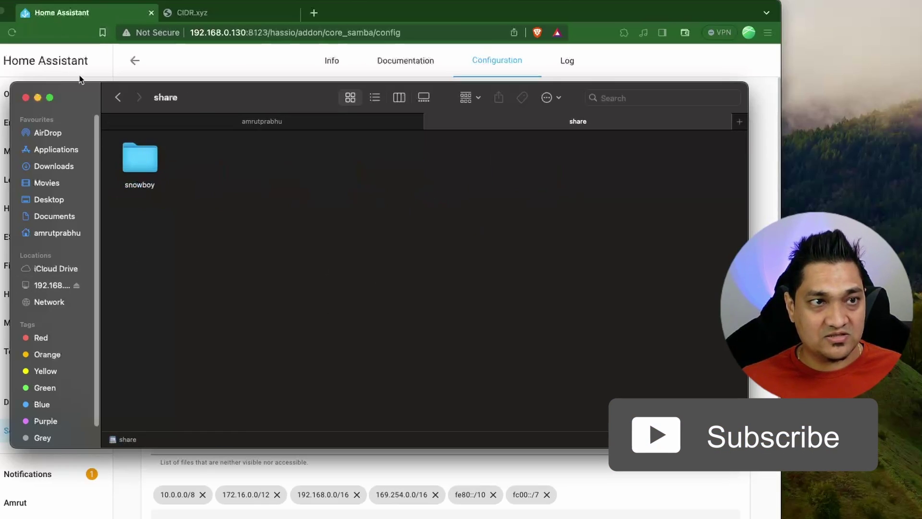
{"action": "left_click", "coordinate": [117, 98]}
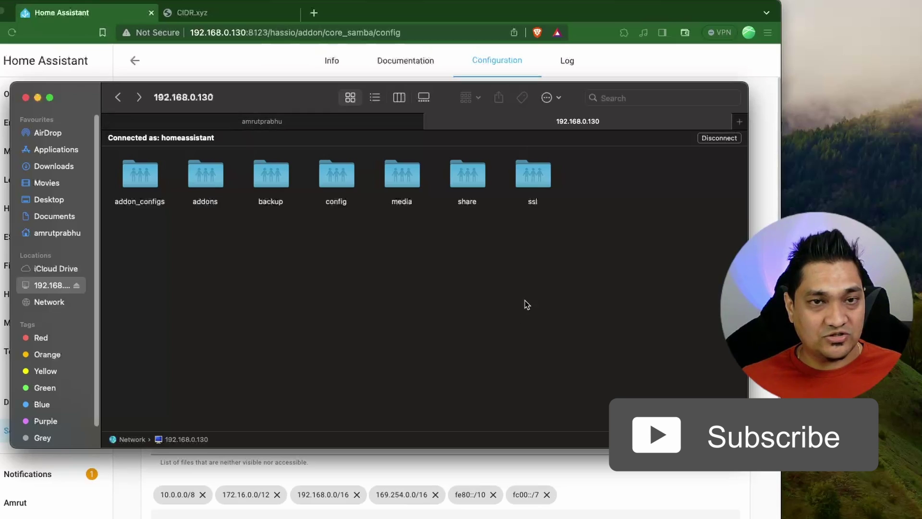
Step: Create a new untitled folder inside share, then return to the server's root listing
{"action": "double_click", "coordinate": [478, 183]}
{"action": "right_click", "coordinate": [407, 246]}
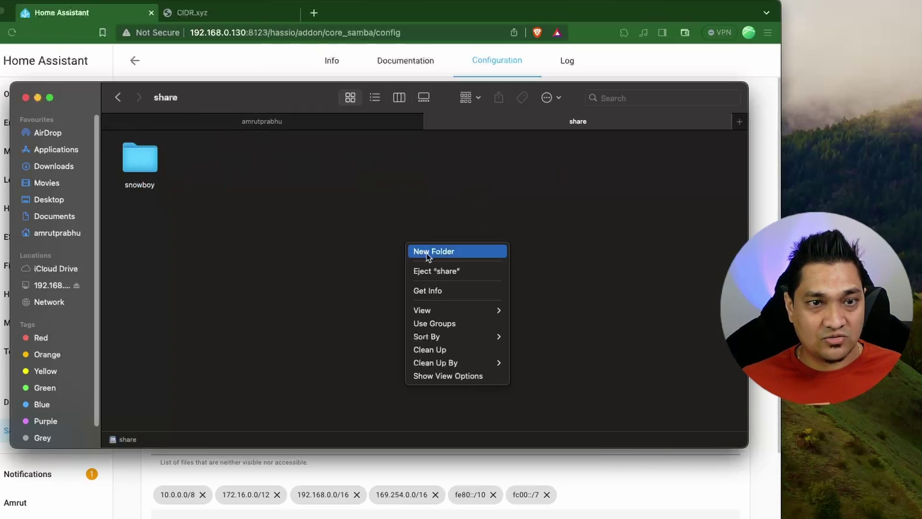
{"action": "left_click", "coordinate": [428, 252]}
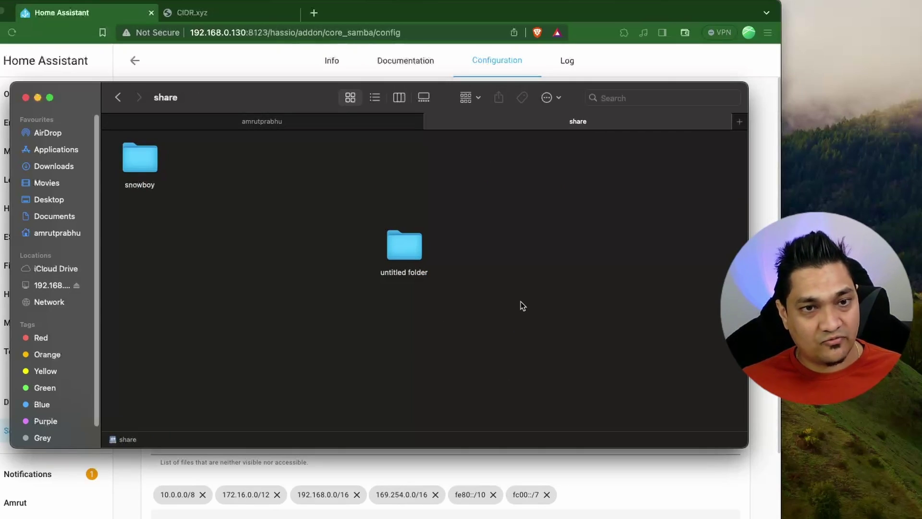
{"action": "left_click", "coordinate": [52, 285]}
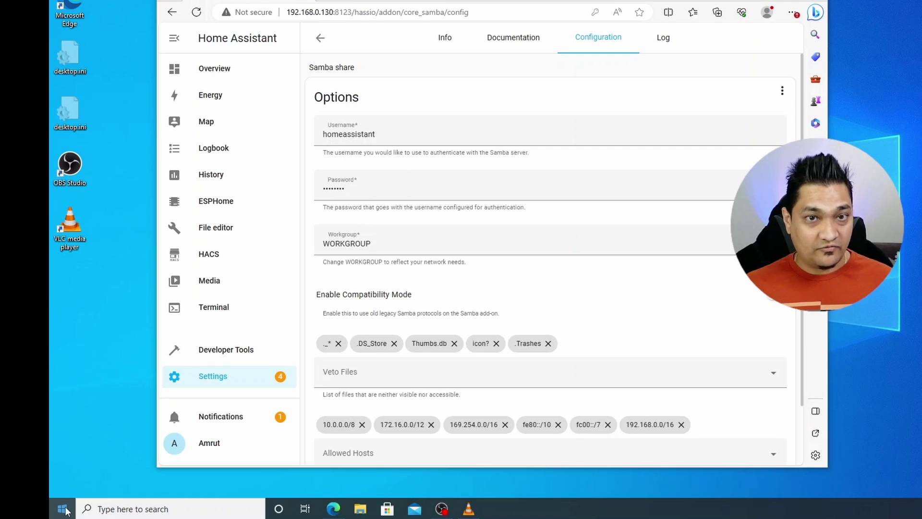
Step: Open This PC and launch Map Network Drive from Network, with Z: as the drive letter
{"action": "left_click", "coordinate": [66, 509]}
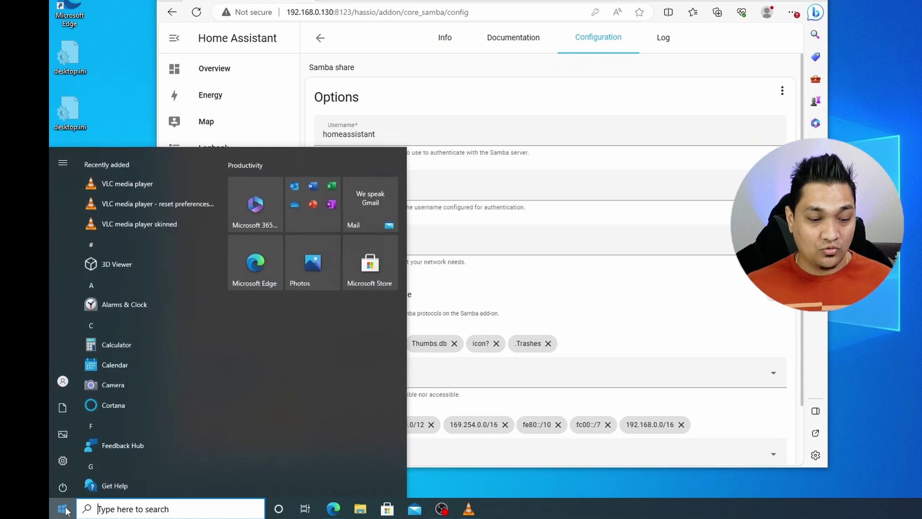
{"action": "type", "text": "this"}
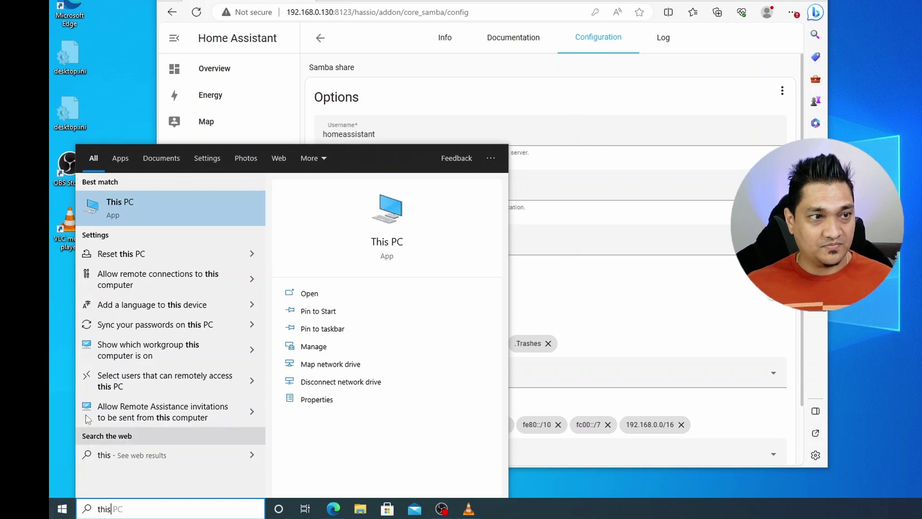
{"action": "left_click", "coordinate": [136, 211]}
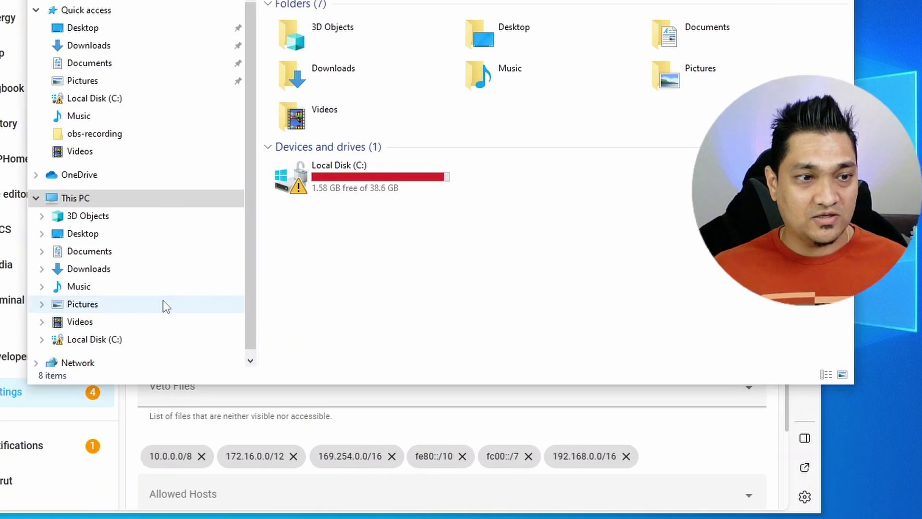
{"action": "scroll", "coordinate": [332, 311], "scroll_direction": "down", "scroll_amount": 1}
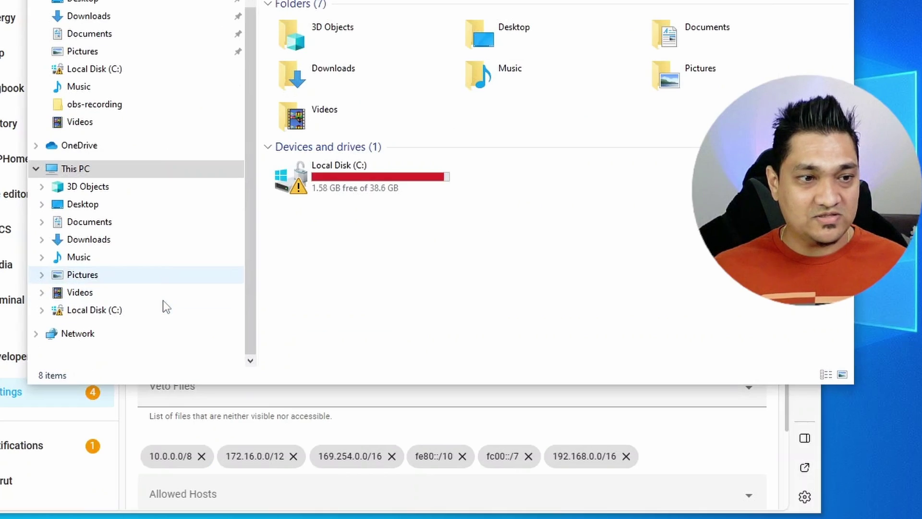
{"action": "right_click", "coordinate": [81, 341]}
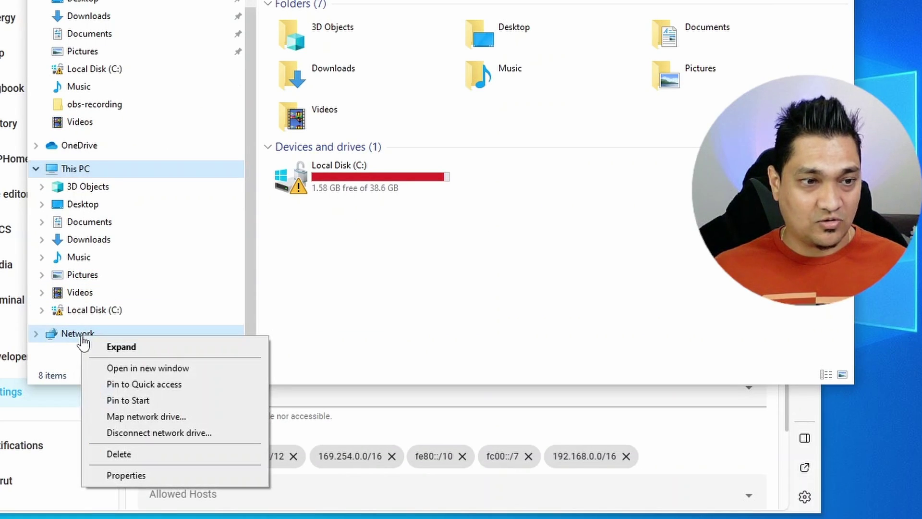
{"action": "left_click", "coordinate": [136, 417]}
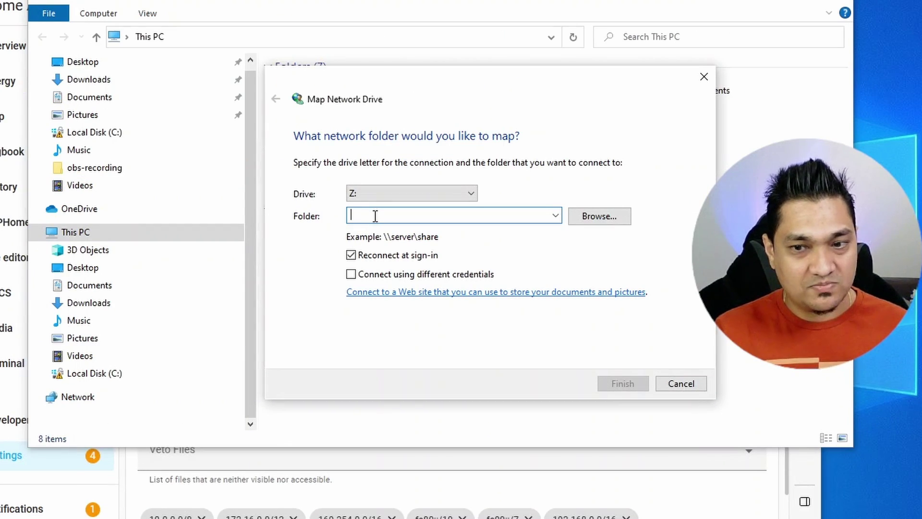
Step: Enter \\192.168.0.130 as the folder and expand that server in Browse to list its shares
{"action": "type", "text": "\\\\"}
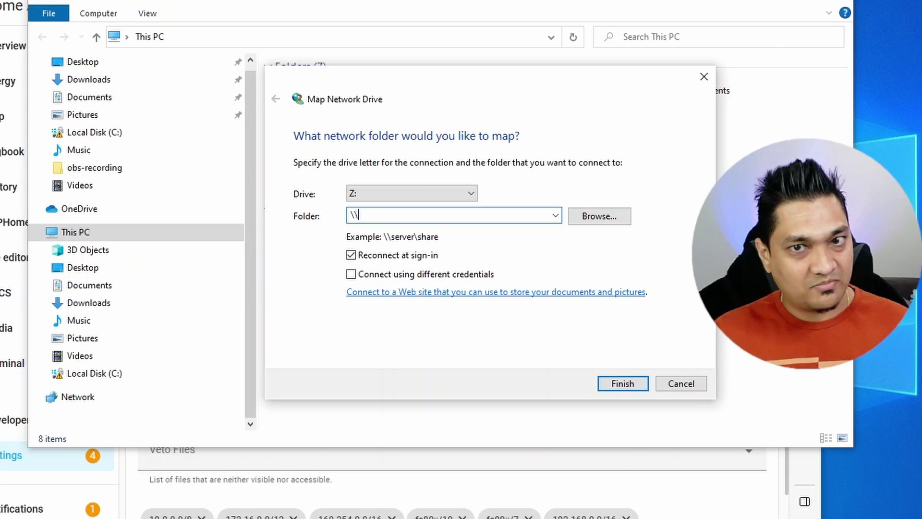
{"action": "type", "text": "192.168.0.130"}
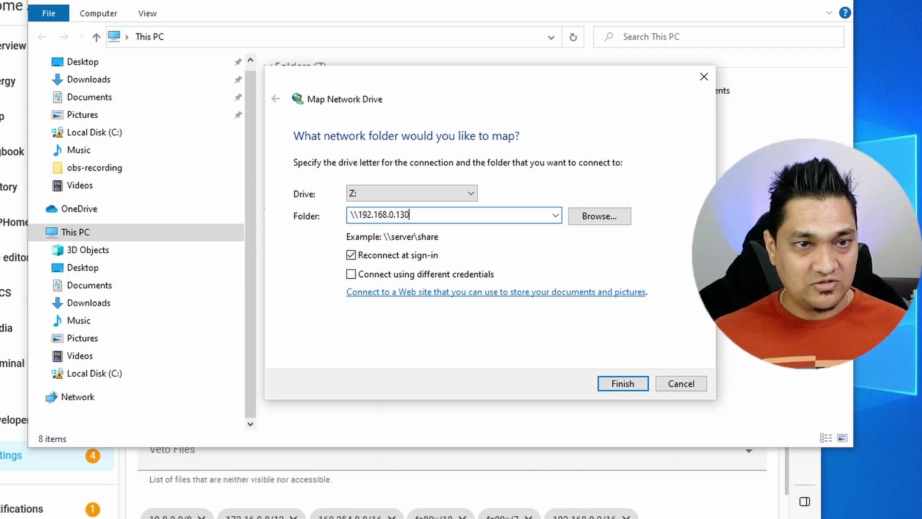
{"action": "left_click", "coordinate": [598, 218]}
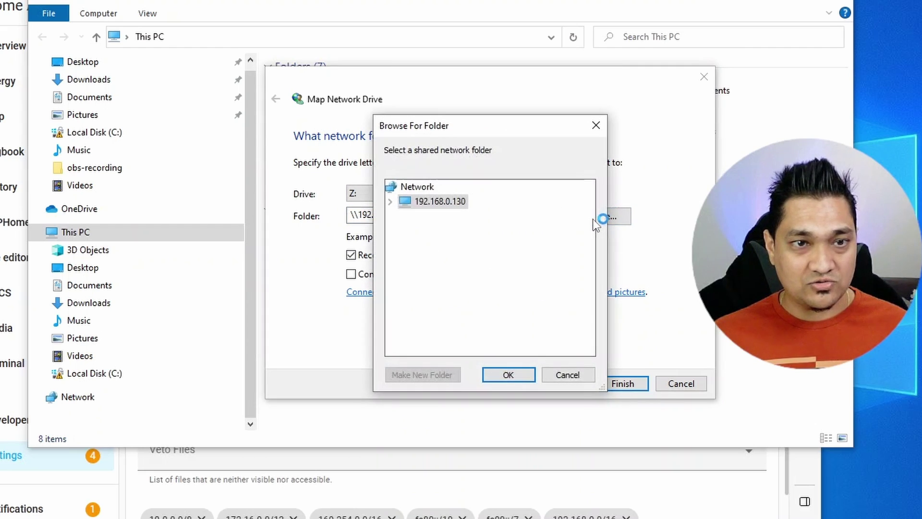
{"action": "left_click", "coordinate": [437, 201]}
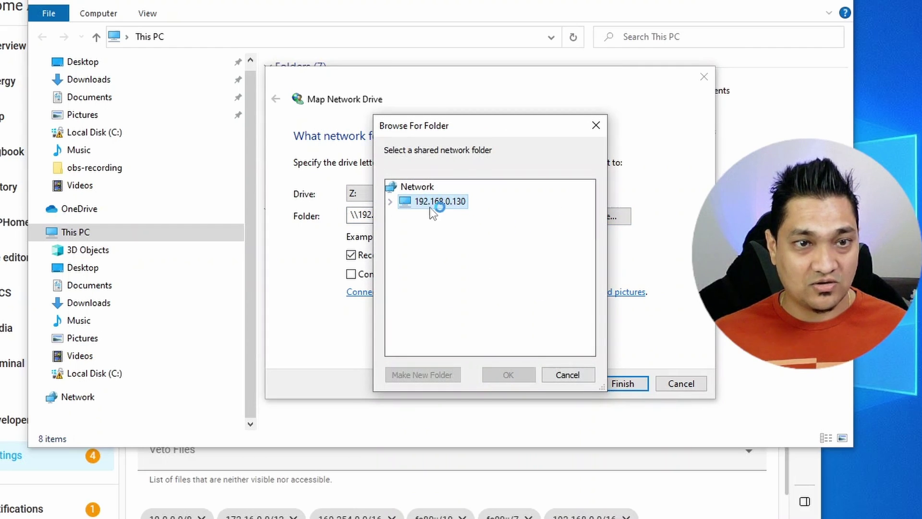
{"action": "left_click", "coordinate": [391, 202]}
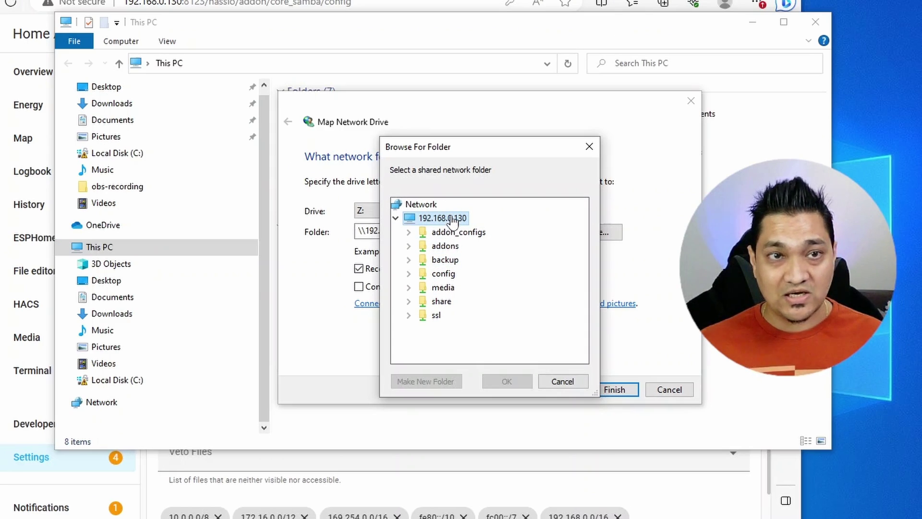
{"action": "key", "text": "alt+Tab"}
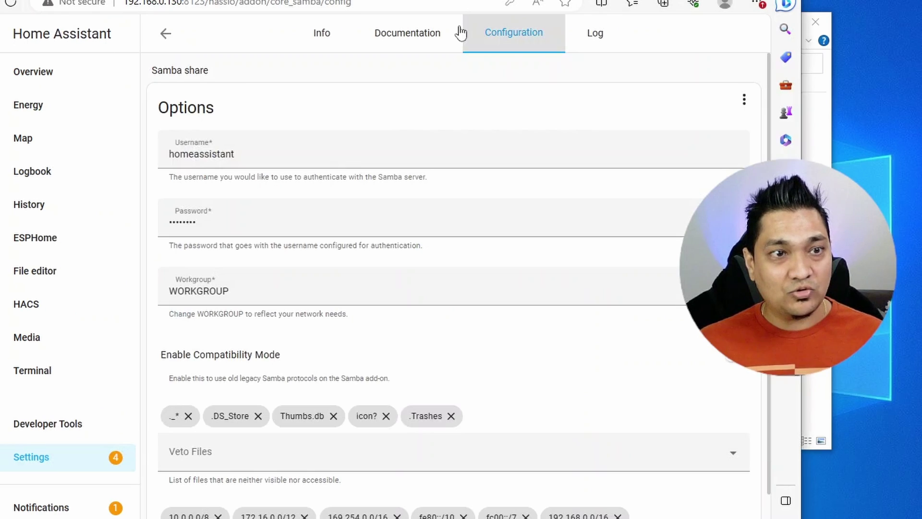
{"action": "left_click_drag", "start_coordinate": [269, 159], "coordinate": [156, 160]}
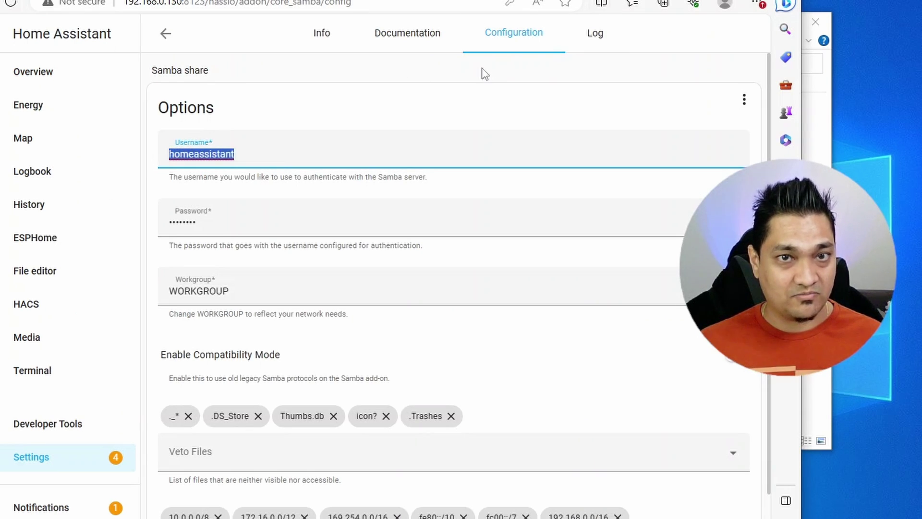
{"action": "double_click", "coordinate": [386, 228]}
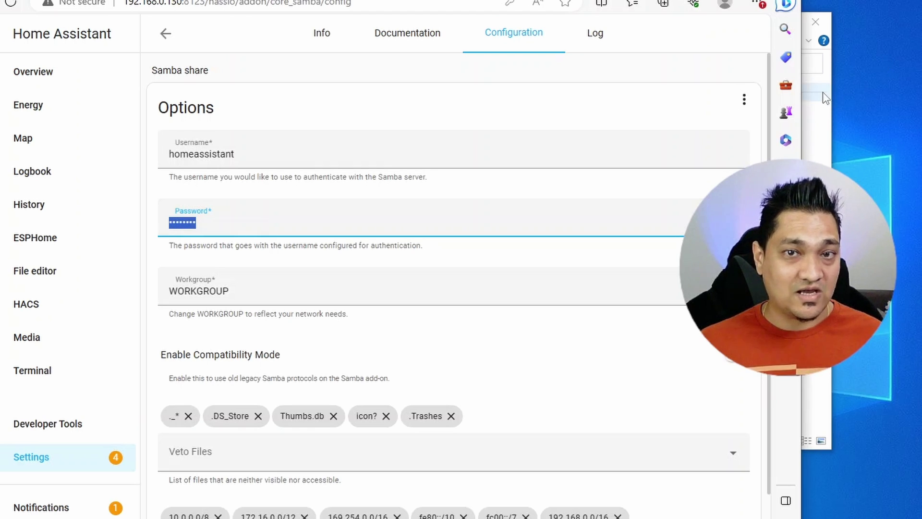
{"action": "key", "text": "alt+Tab"}
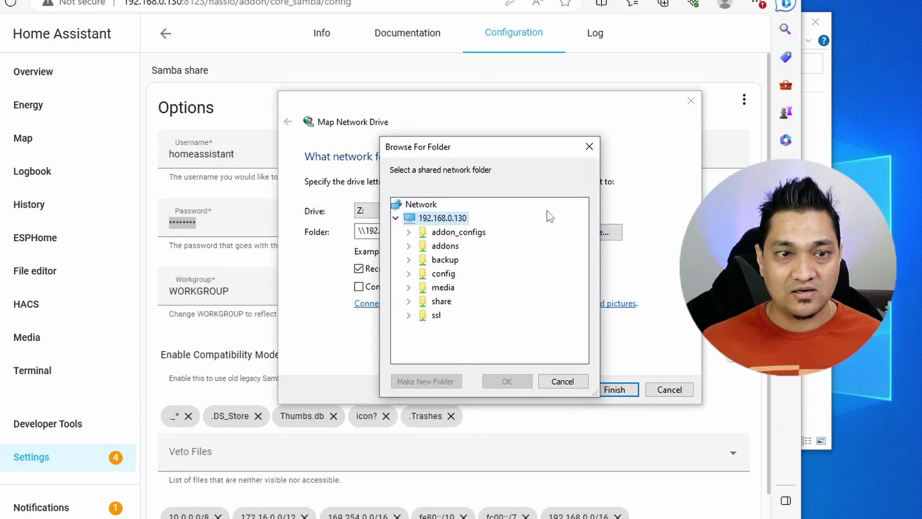
Step: Choose the config share, confirm and finish mapping it as Z:, then reposition the window
{"action": "double_click", "coordinate": [446, 274]}
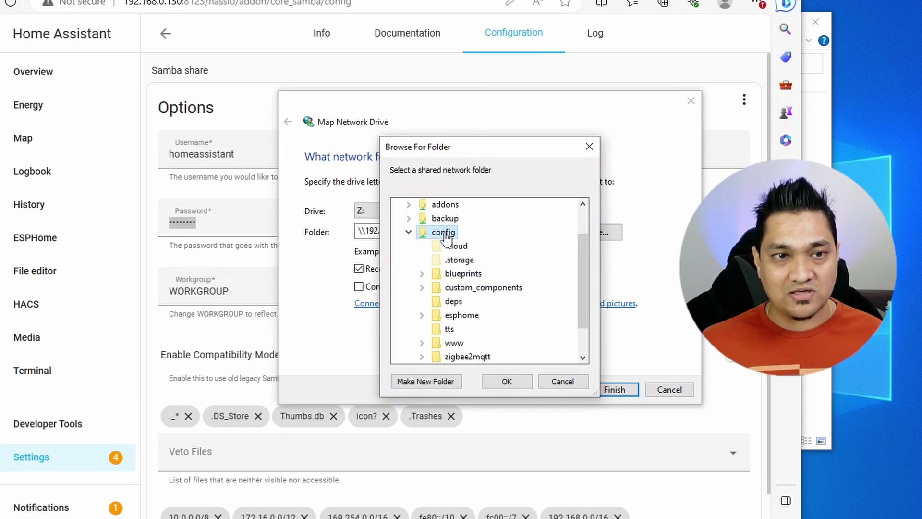
{"action": "left_click", "coordinate": [408, 232]}
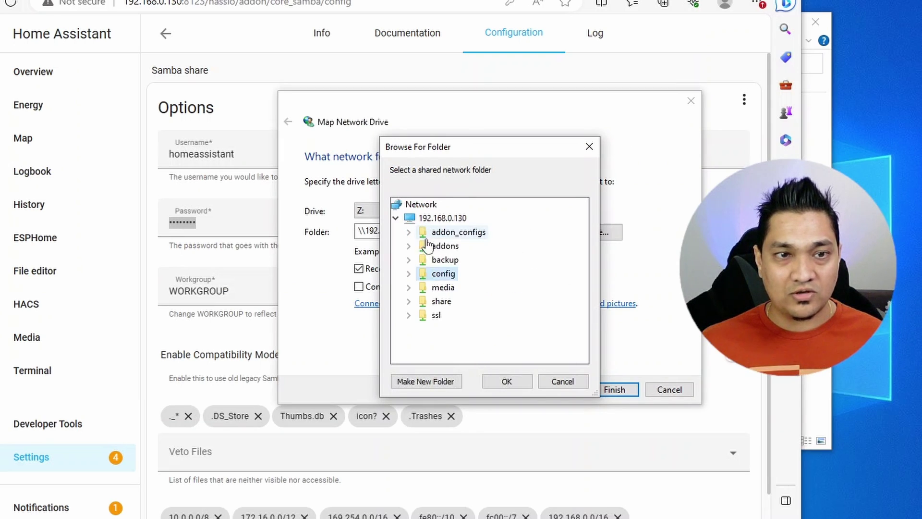
{"action": "left_click", "coordinate": [508, 381]}
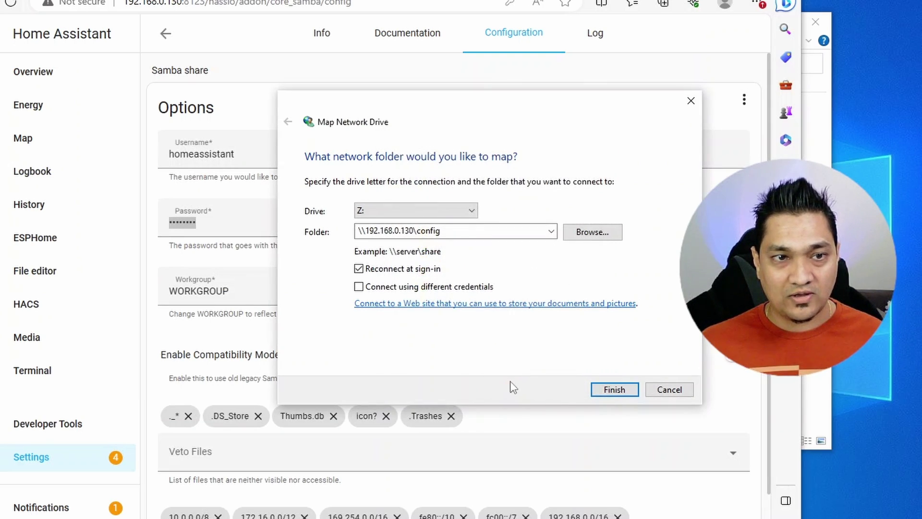
{"action": "left_click", "coordinate": [614, 389]}
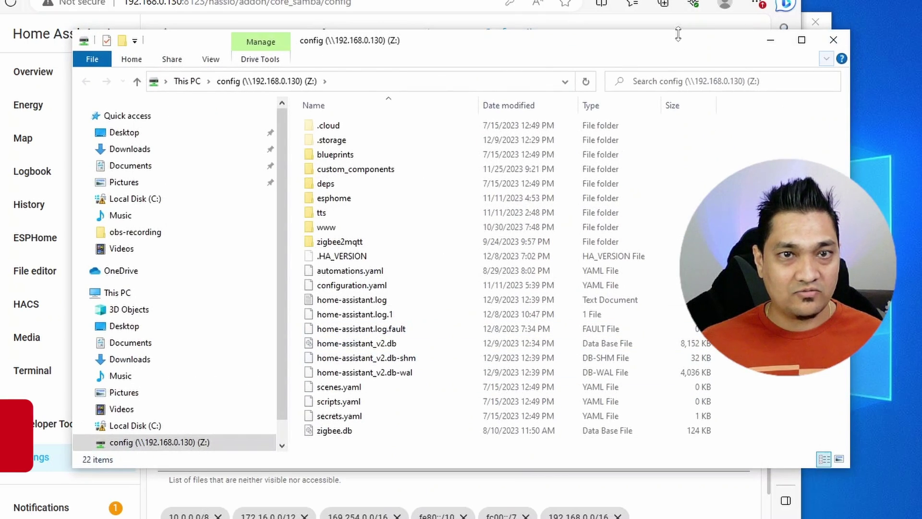
{"action": "left_click_drag", "start_coordinate": [682, 35], "coordinate": [649, 0]}
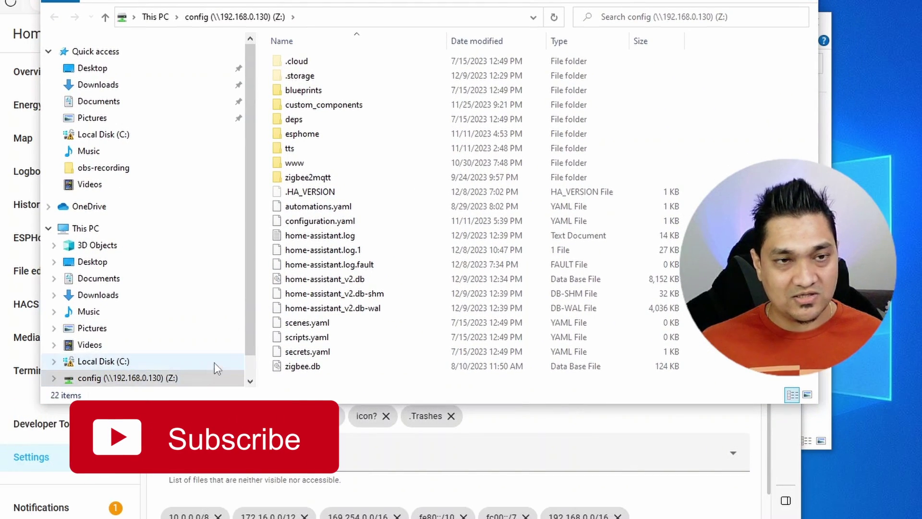